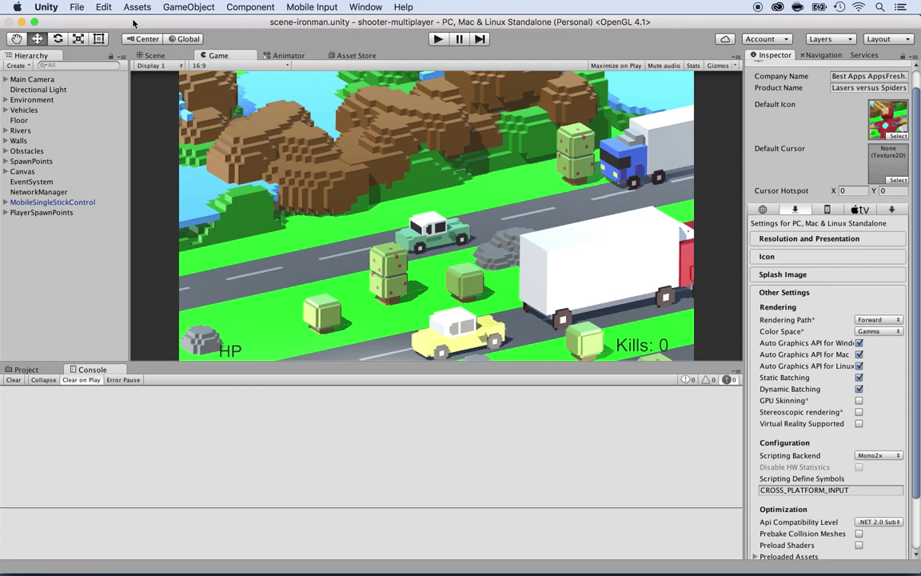
# Run the game in Play mode to test it, then stop and return to editing
pyautogui.click(437, 38)
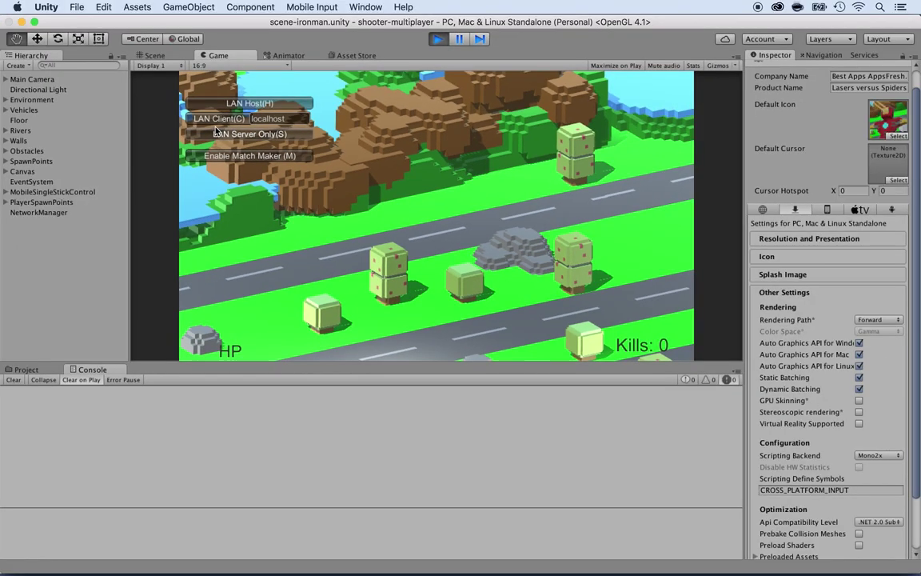
pyautogui.press('w')
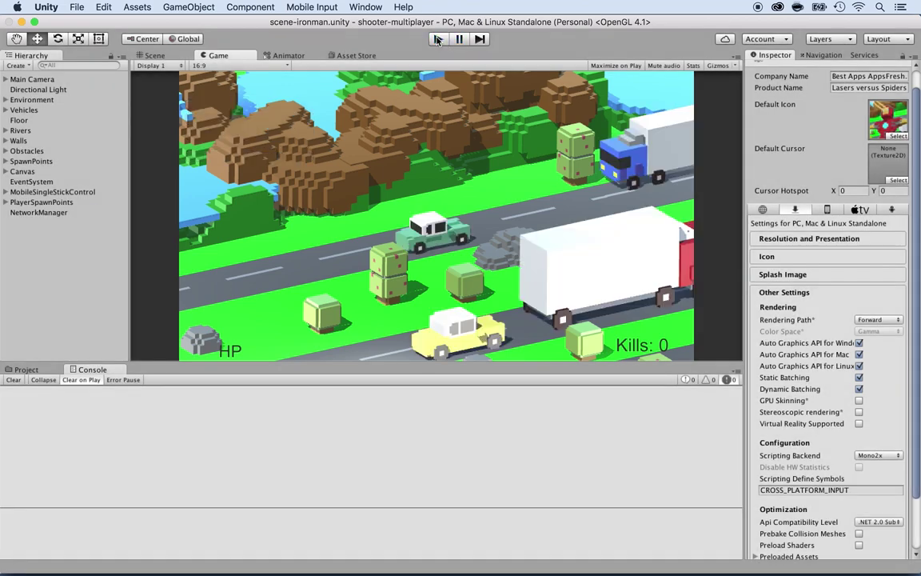
pyautogui.click(436, 39)
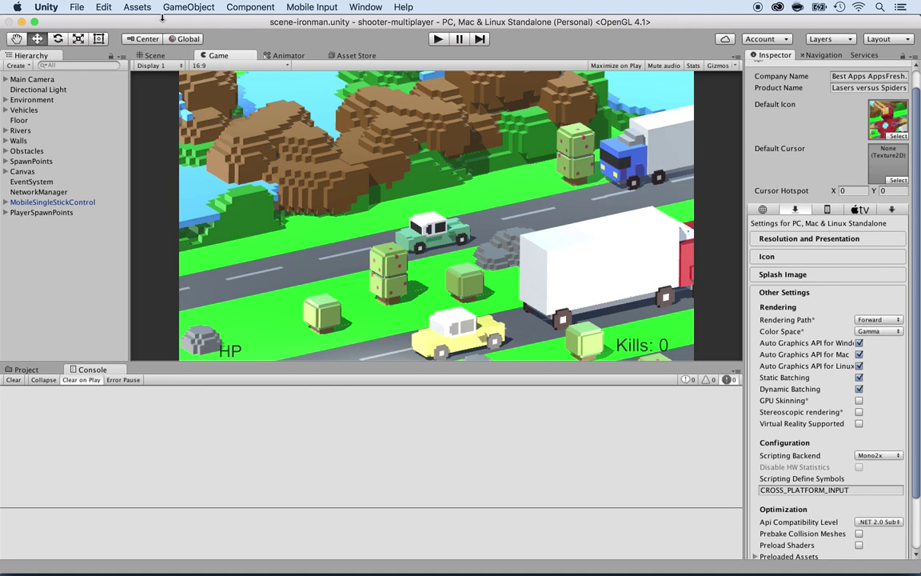
# Start a new empty scene, show the Project assets, and switch over to Finder
pyautogui.click(76, 7)
pyautogui.click(83, 21)
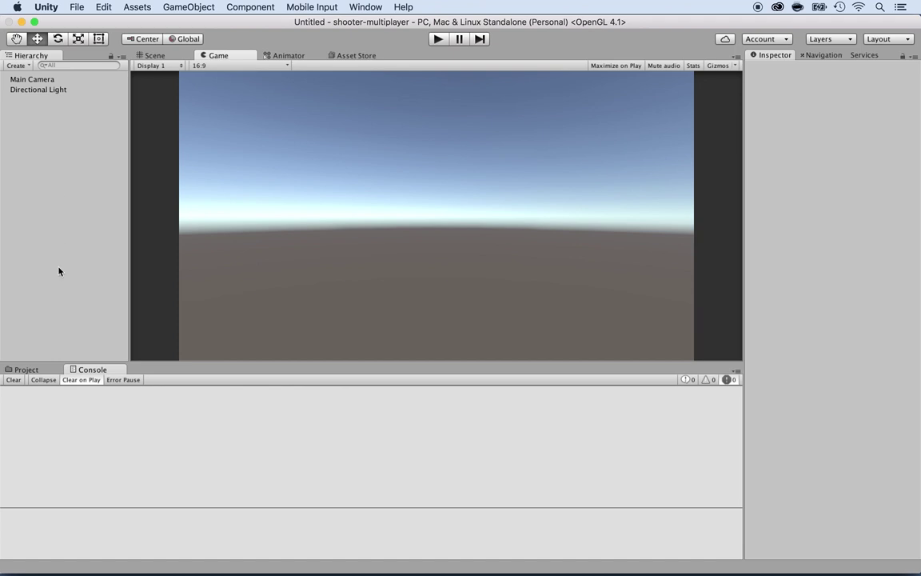
pyautogui.click(27, 369)
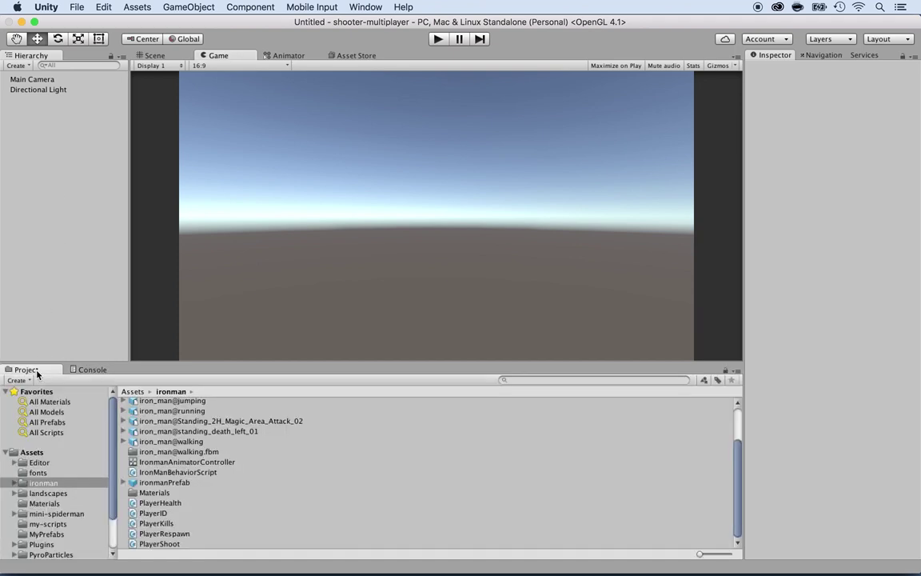
pyautogui.press('super+Tab')
pyautogui.press('super+Tab')
pyautogui.press('super+Tab')
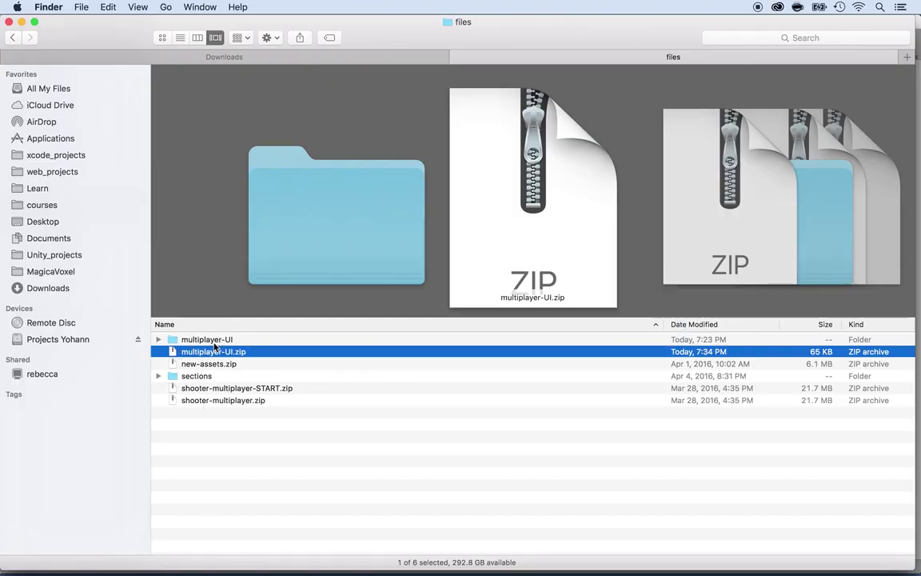
# Open multiplayer-UI, select all five PNG images and drag them into Unity's Assets folder
pyautogui.doubleClick(195, 340)
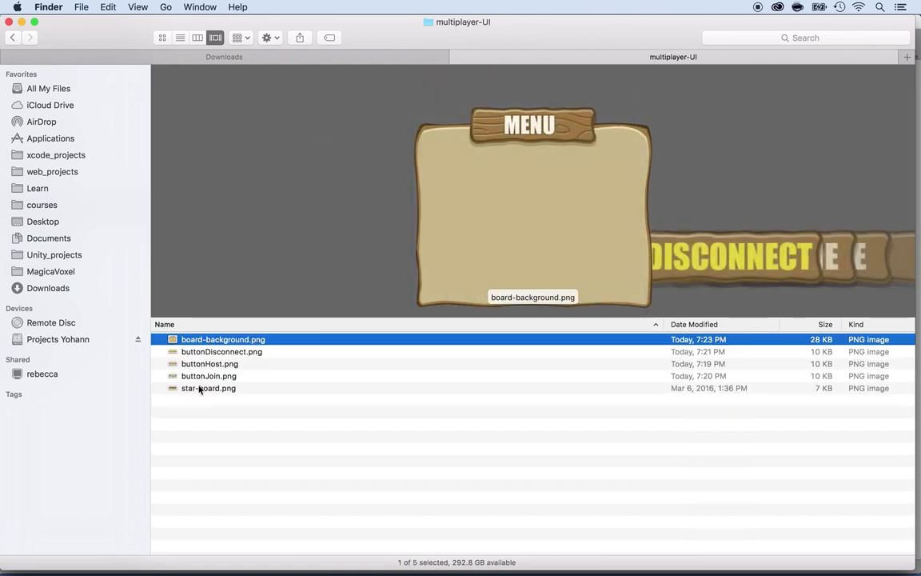
pyautogui.press('Down')
pyautogui.press('Down')
pyautogui.press('Down')
pyautogui.press('Down')
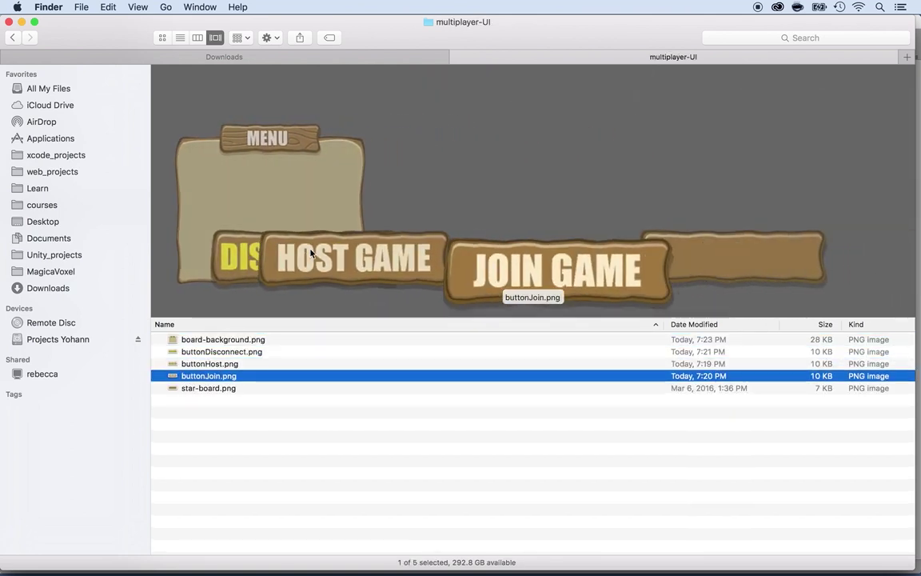
pyautogui.press('Up')
pyautogui.keyDown('shift'); pyautogui.click(223, 336); pyautogui.keyUp('shift')
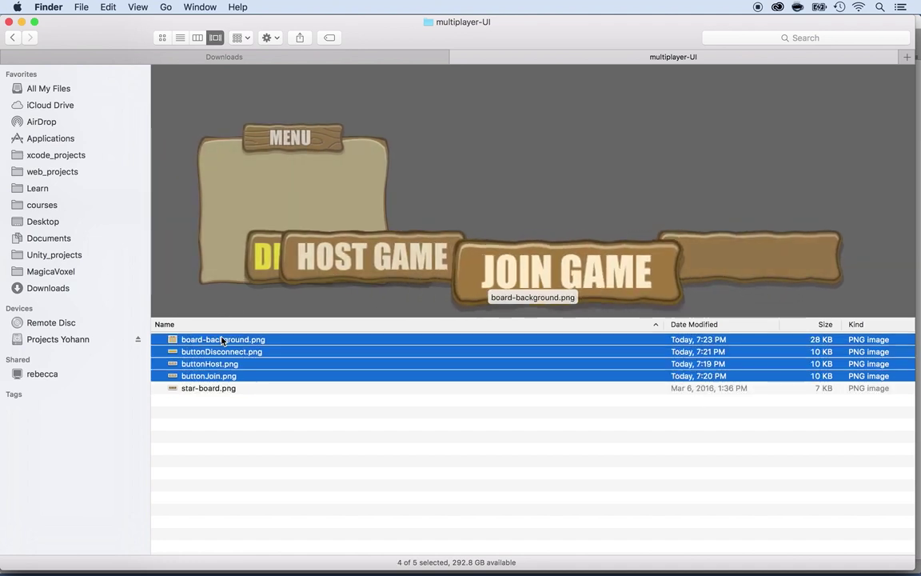
pyautogui.press('super+a')
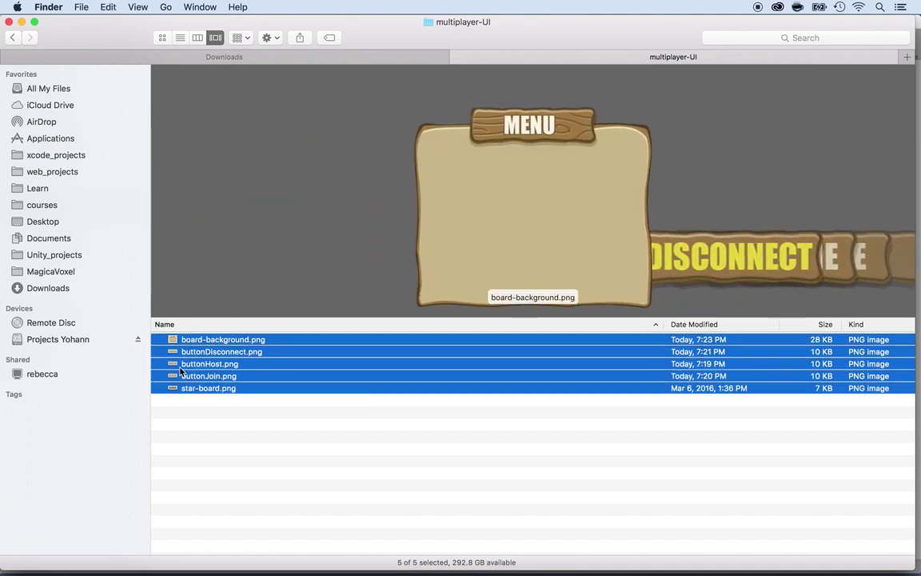
pyautogui.moveTo(176, 378); pyautogui.dragTo(59, 453)
pyautogui.press('super+Tab')
pyautogui.press('super+Tab')
pyautogui.press('super+shift+Tab')
pyautogui.press('super+shift+Tab')
pyautogui.press('super+Tab')
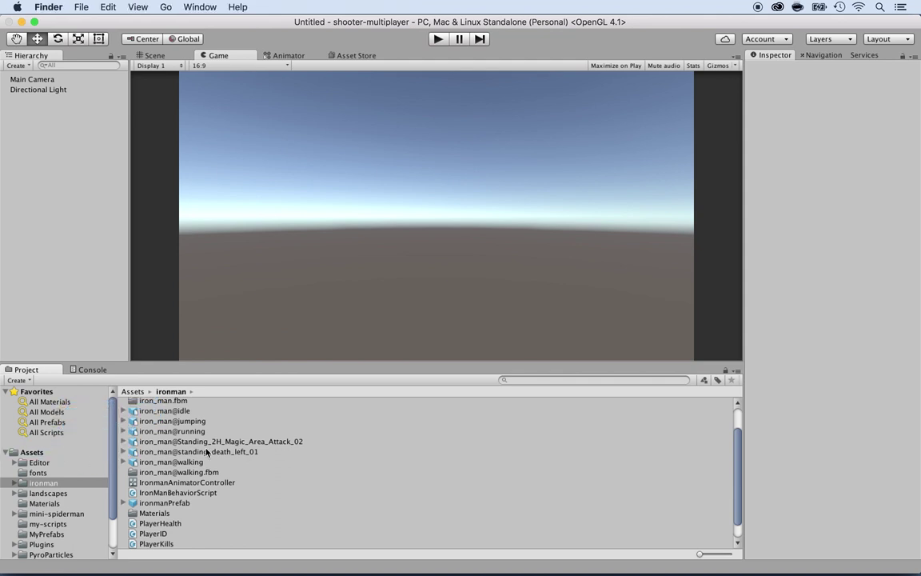
# Select bar-background through buttonJoin in Assets and apply Texture Type Sprite (2D and UI)
pyautogui.scroll(-1, 207, 453)
pyautogui.scroll(4, 188, 451)
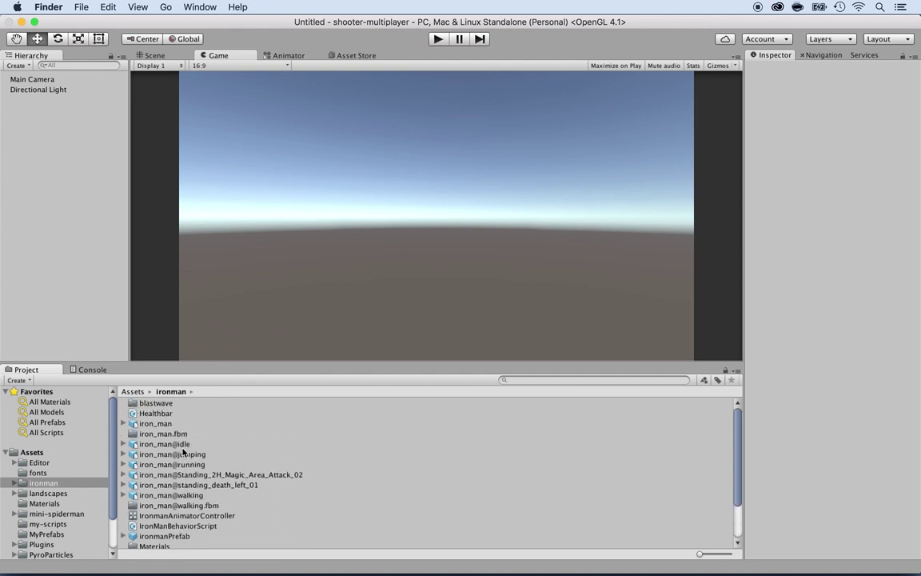
pyautogui.click(32, 453)
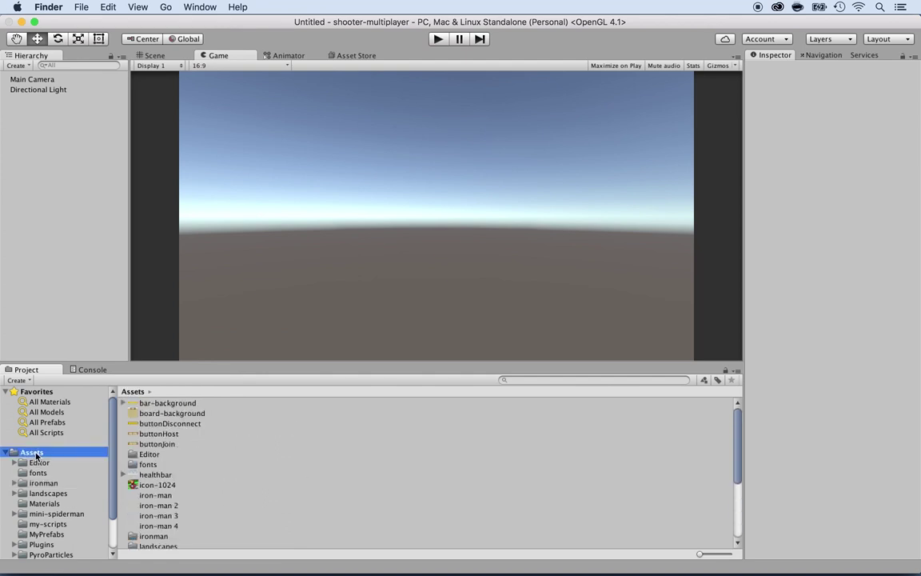
pyautogui.click(149, 403)
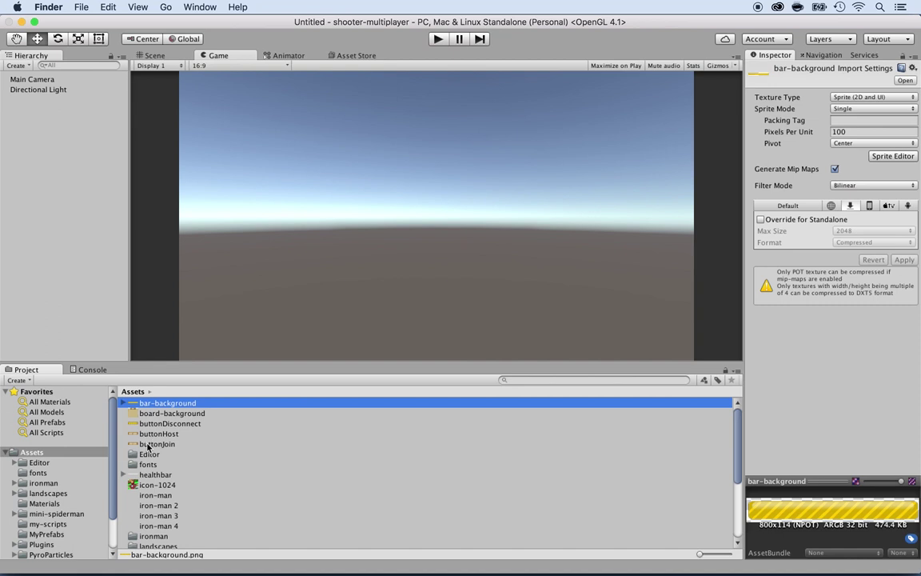
pyautogui.keyDown('shift'); pyautogui.click(148, 445); pyautogui.keyUp('shift')
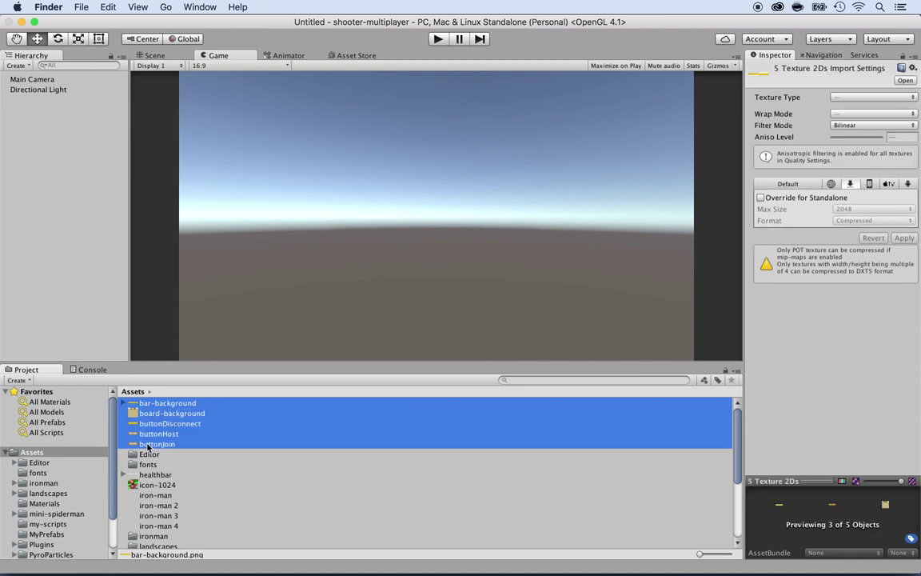
pyautogui.click(868, 97)
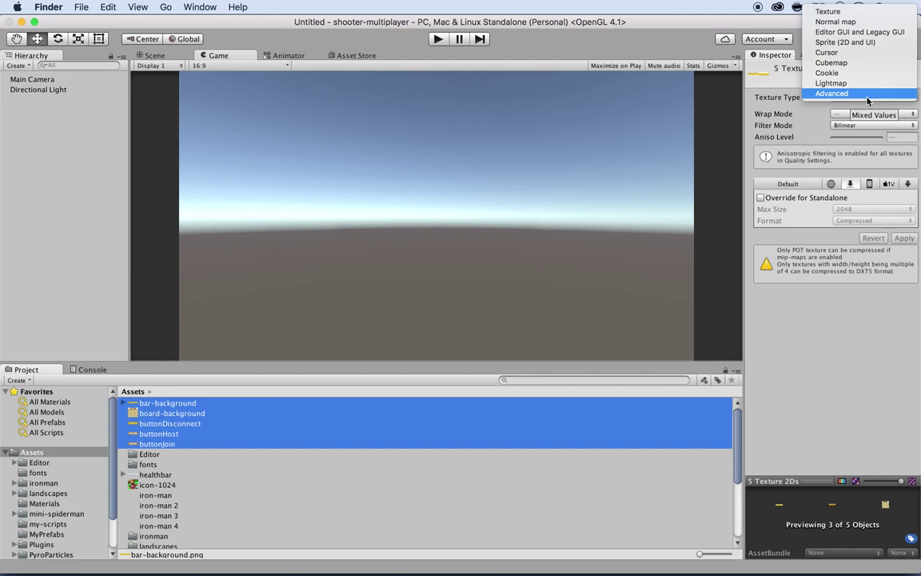
pyautogui.click(844, 42)
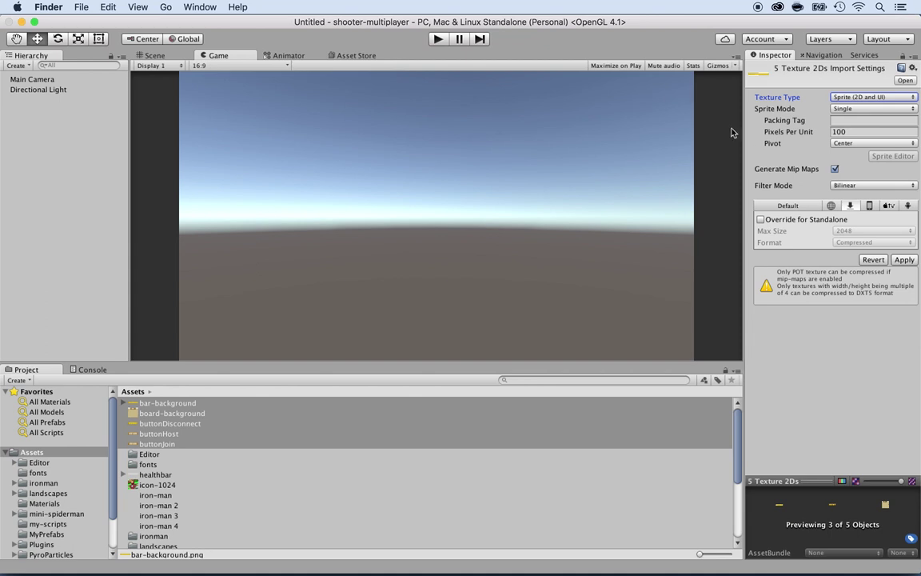
pyautogui.click(911, 261)
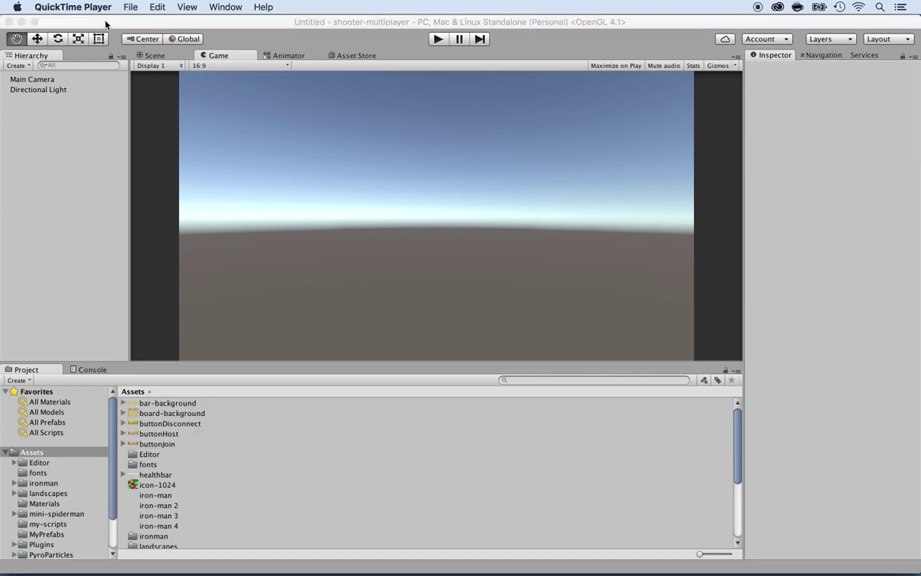
# Add a UI Canvas (with its EventSystem) to the scene
pyautogui.click(96, 21)
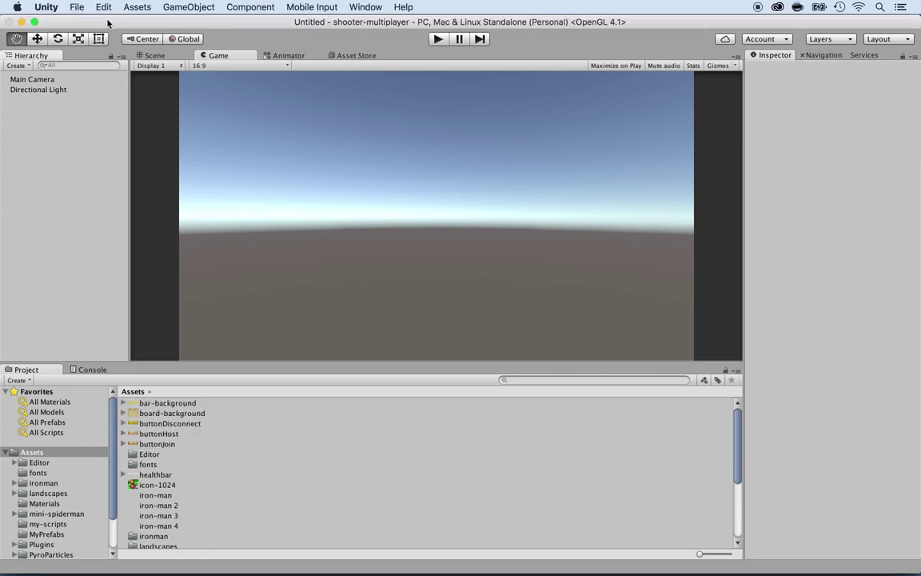
pyautogui.click(183, 5)
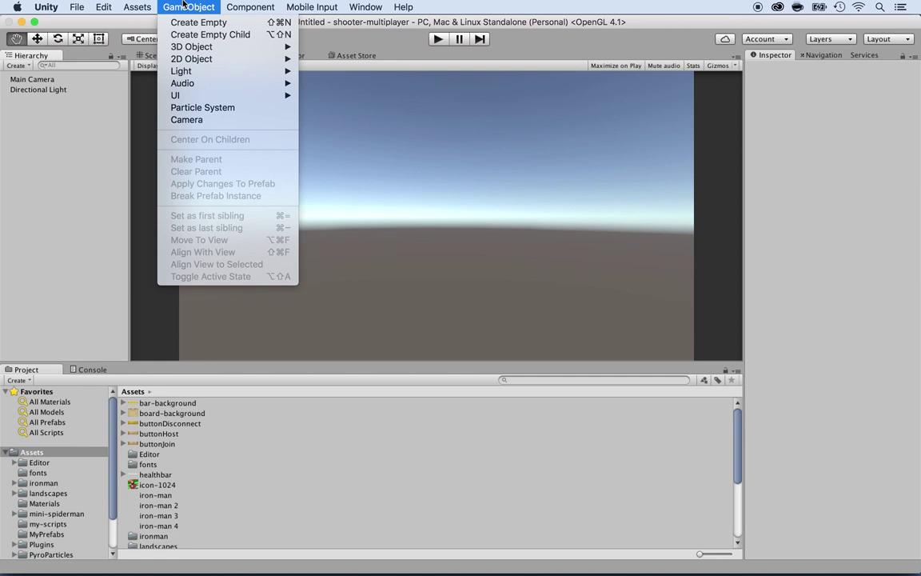
pyautogui.moveTo(193, 97)
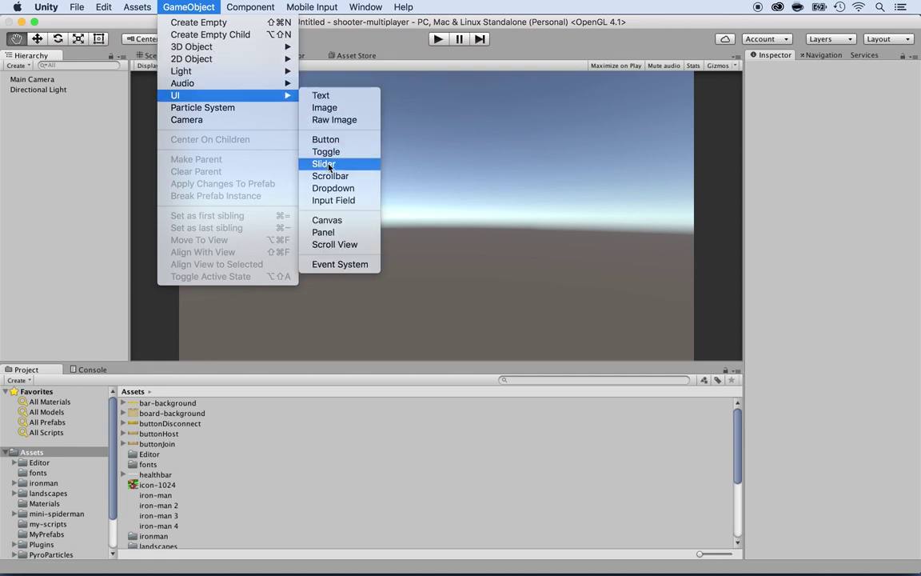
pyautogui.click(312, 221)
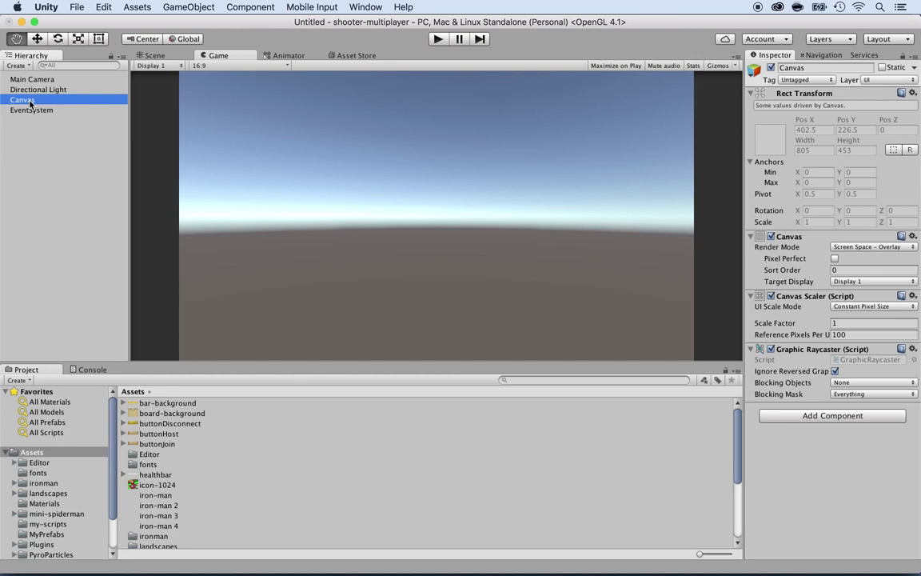
# Add a UI Image as a child of the Canvas
pyautogui.click(169, 8)
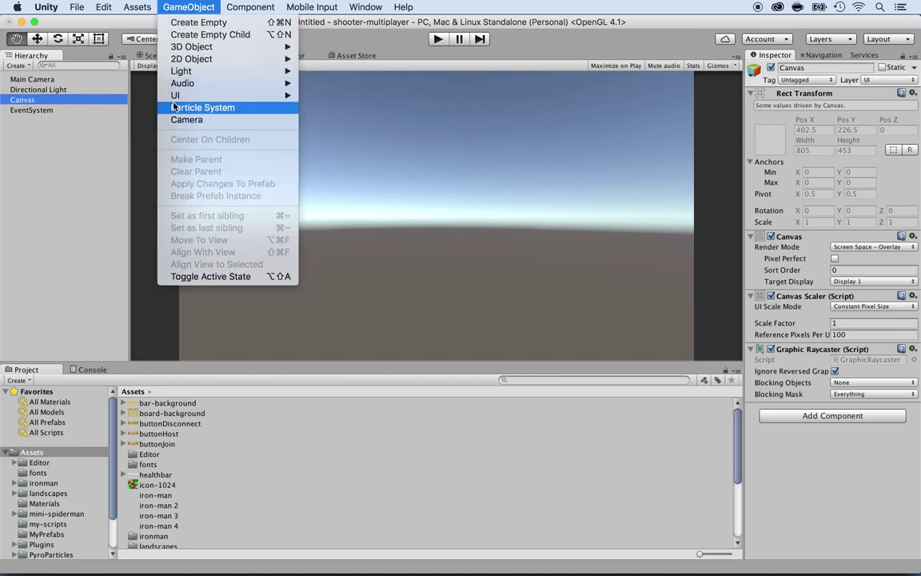
pyautogui.moveTo(286, 96)
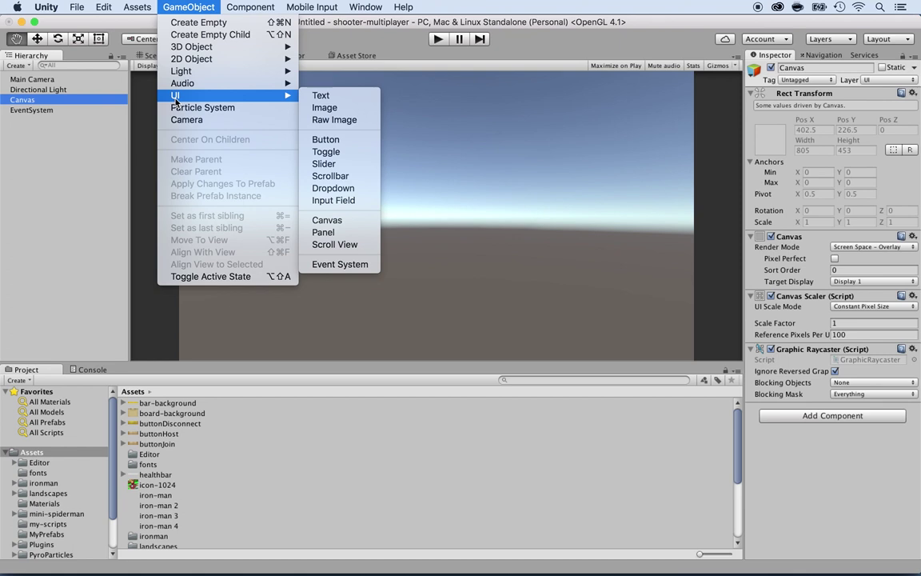
pyautogui.click(324, 109)
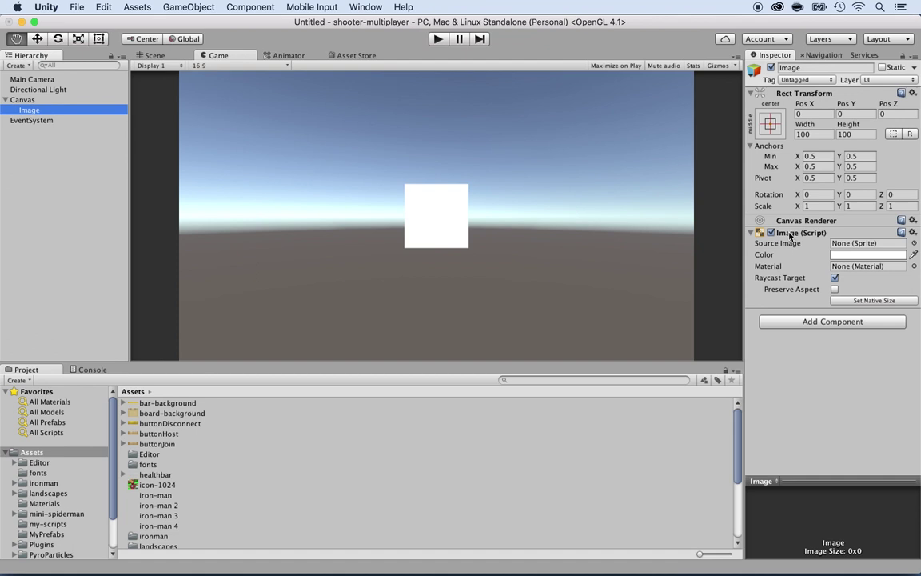
# Set the image's Source Image to the board-background sprite
pyautogui.click(914, 243)
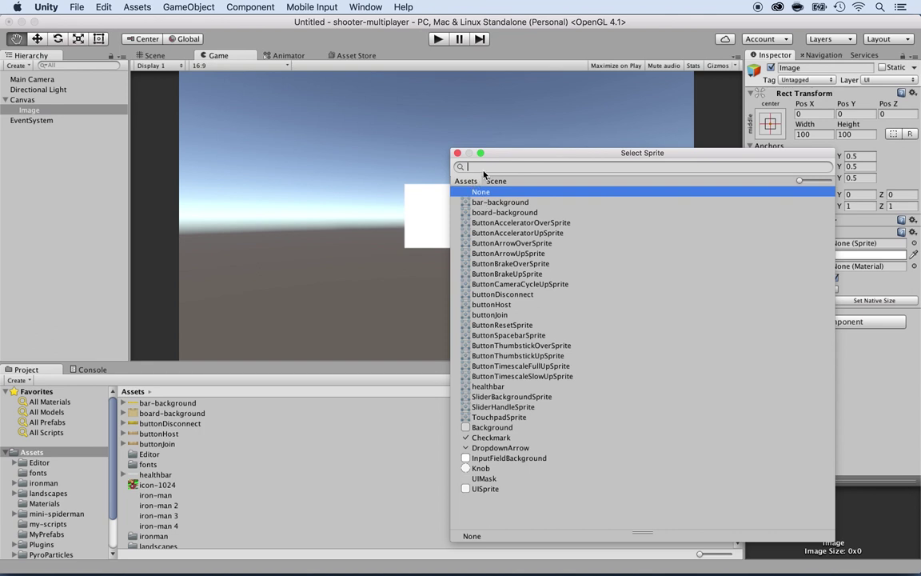
pyautogui.write('board')
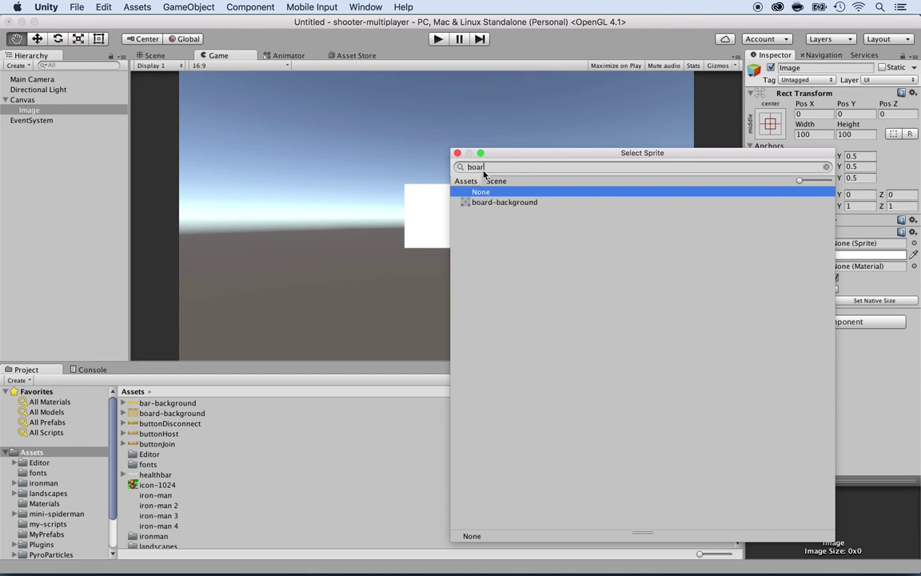
pyautogui.click(471, 204)
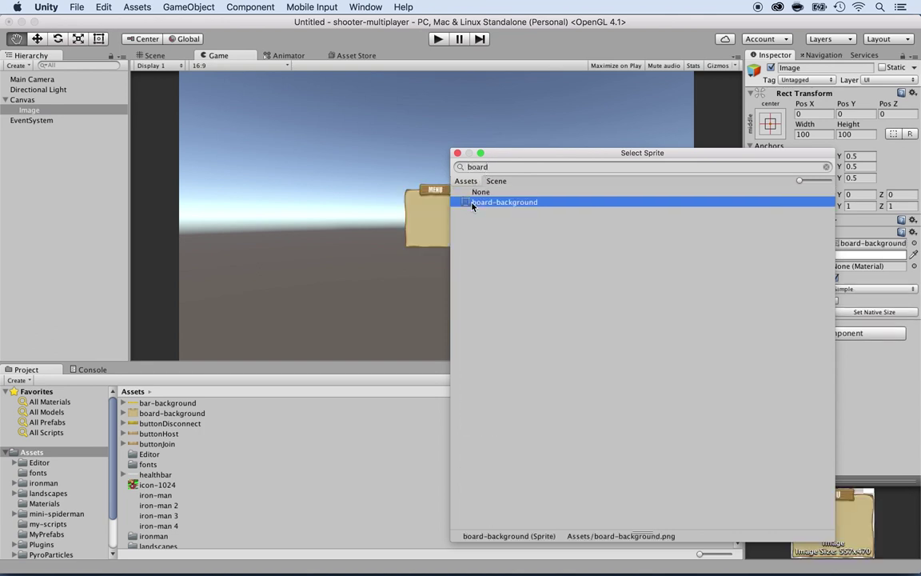
pyautogui.doubleClick(472, 203)
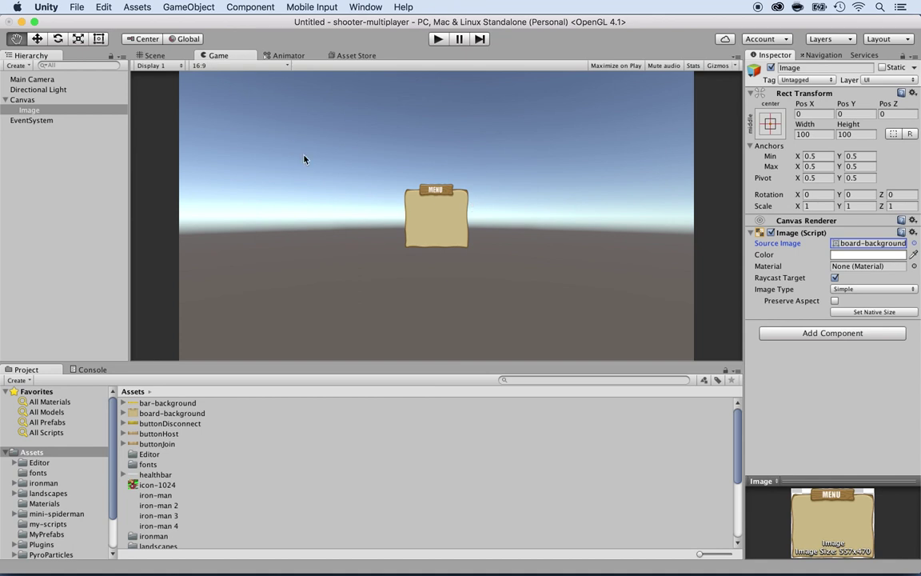
# Resize the board image to Width 300 and Height 300
pyautogui.click(816, 133)
pyautogui.write('300')
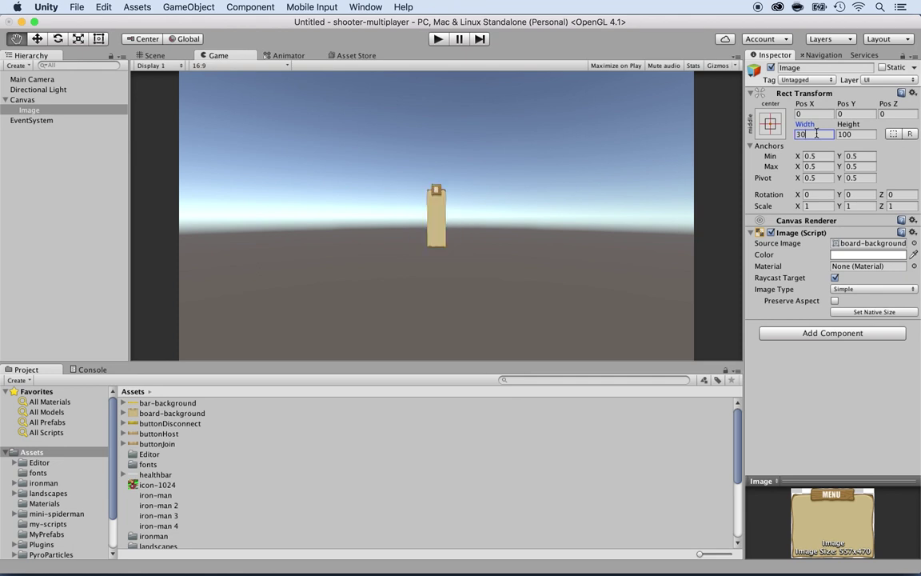
pyautogui.press('Tab')
pyautogui.write('300')
pyautogui.press('Tab')
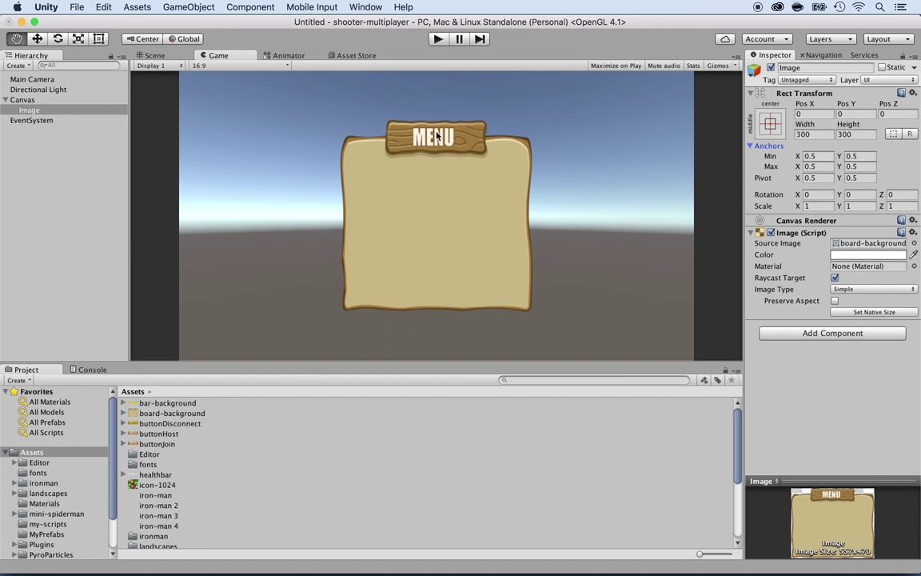
pyautogui.click(26, 99)
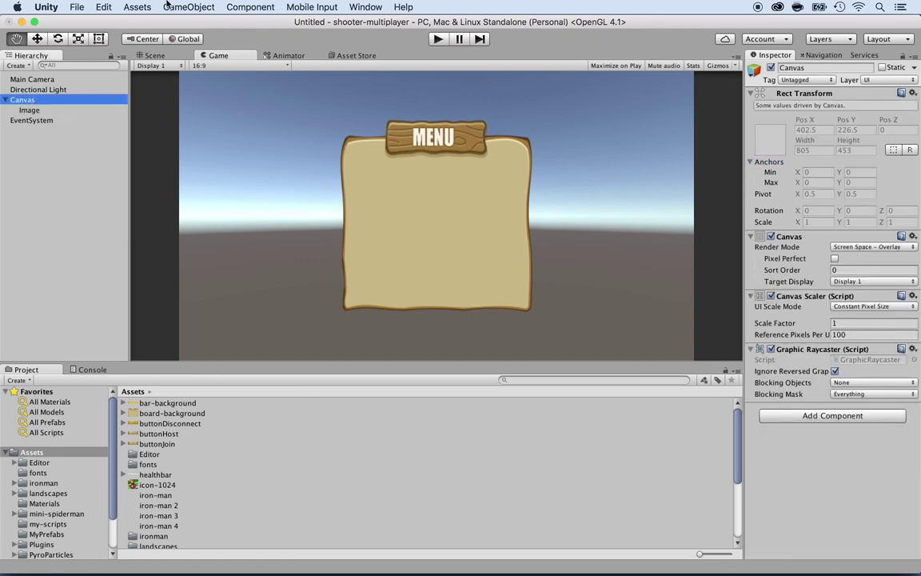
# Add a UI Button under the Canvas
pyautogui.click(189, 7)
pyautogui.moveTo(168, 95)
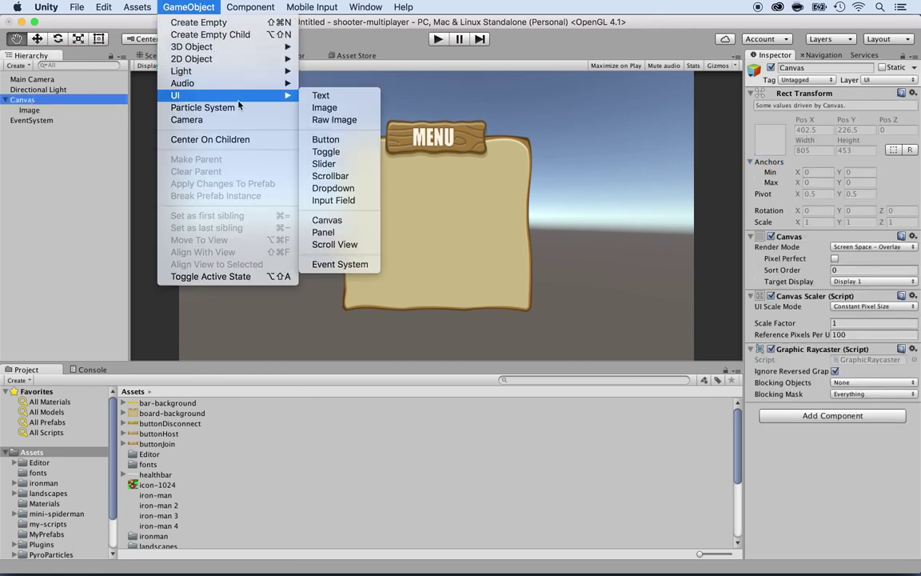
pyautogui.click(325, 140)
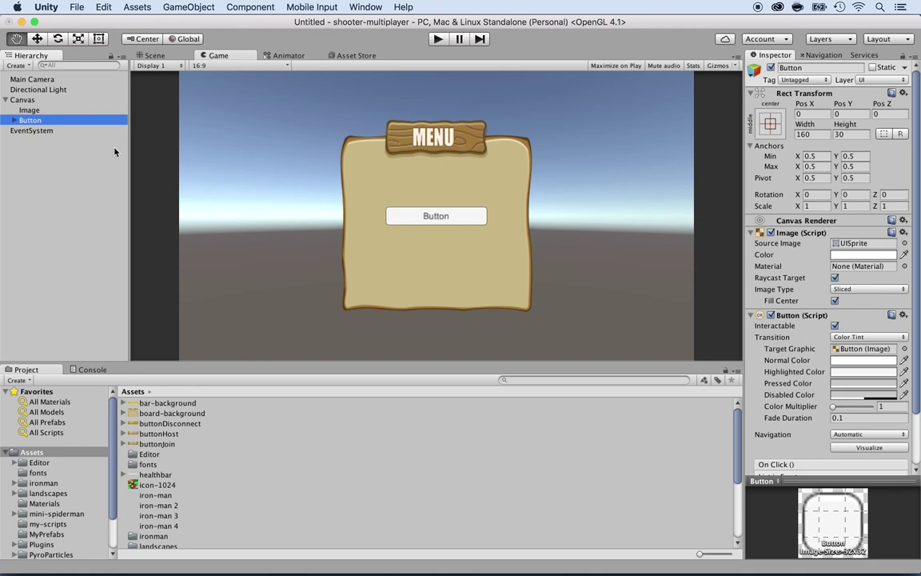
# Delete the button's Text child and bring up the sprite picker for its image
pyautogui.click(14, 120)
pyautogui.click(34, 131)
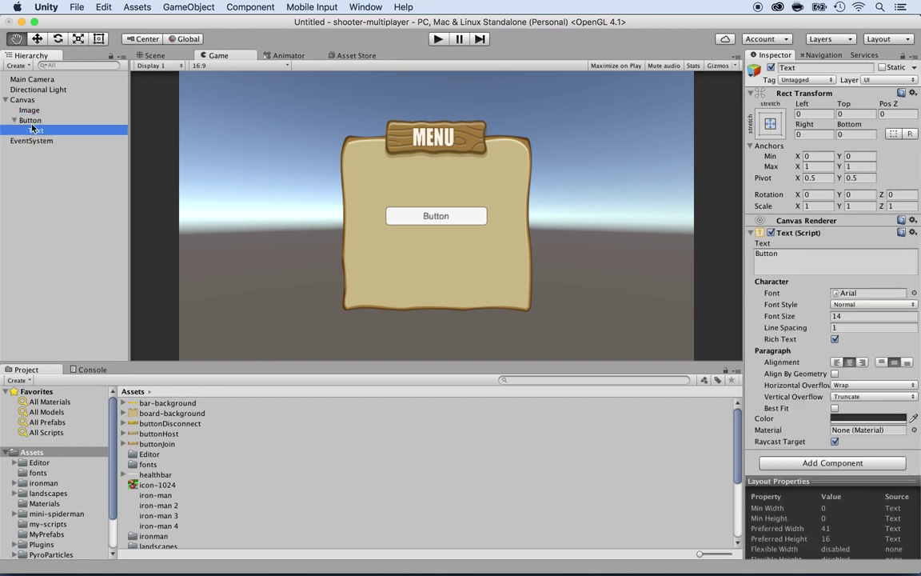
pyautogui.rightClick(37, 132)
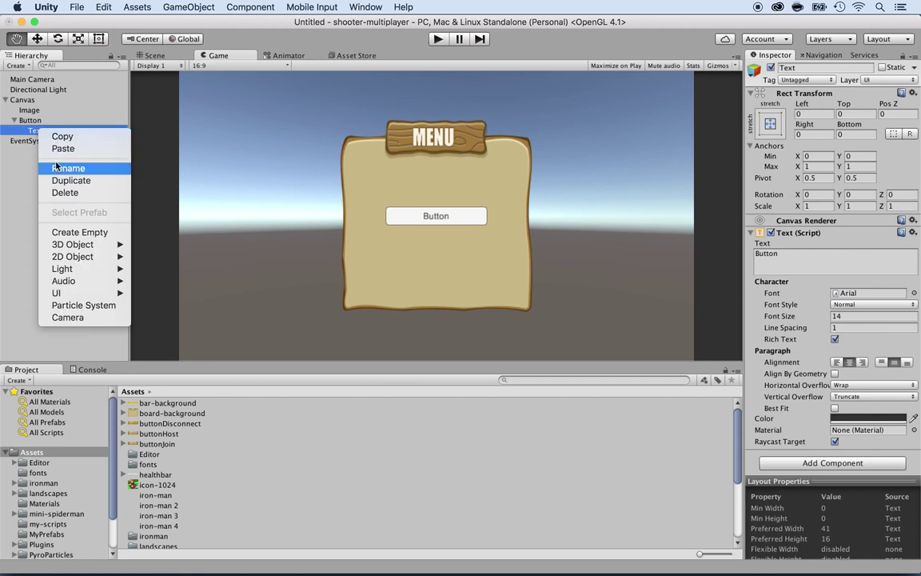
pyautogui.click(63, 192)
pyautogui.click(34, 120)
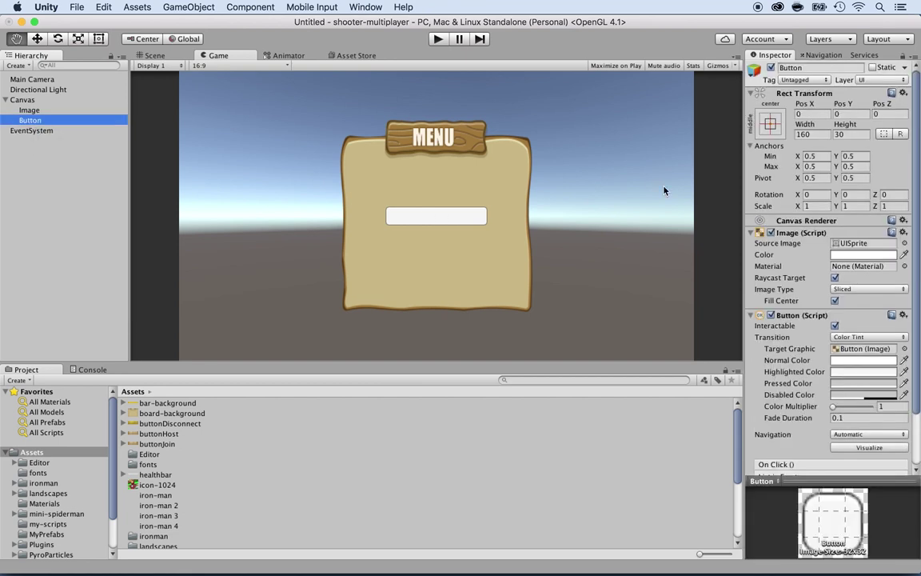
pyautogui.click(904, 243)
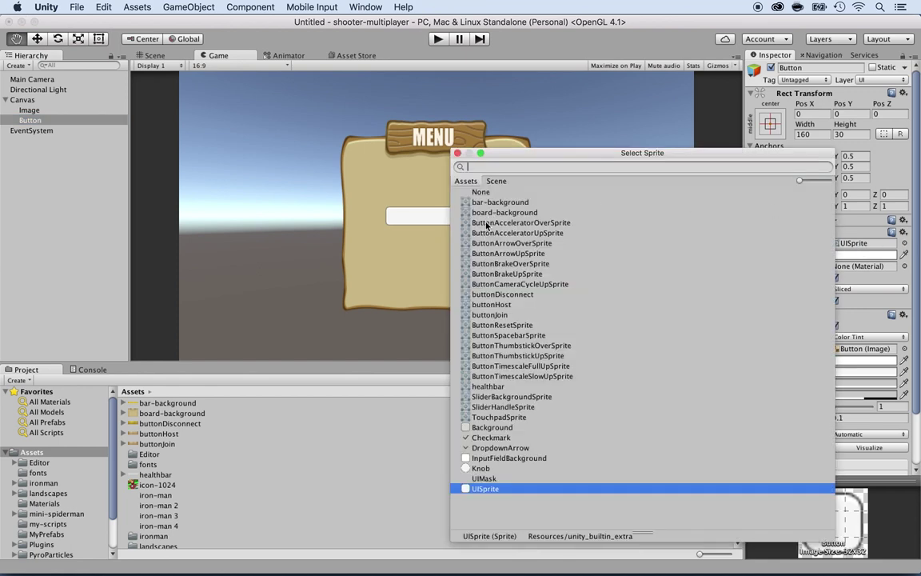
# Give the button the buttonHost sprite and size it 240 by 60
pyautogui.click(491, 305)
pyautogui.doubleClick(494, 305)
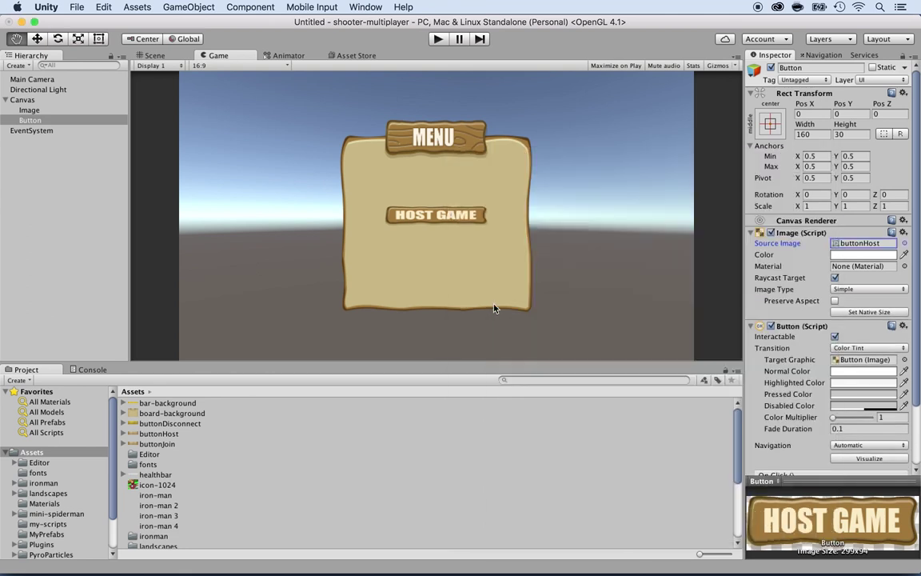
pyautogui.click(847, 134)
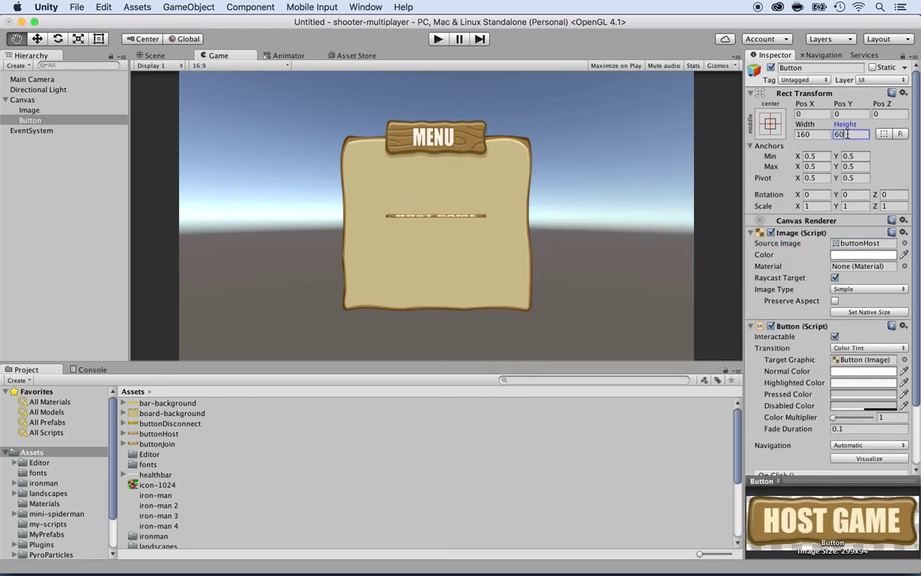
pyautogui.write('60')
pyautogui.press('BackSpace')
pyautogui.press('BackSpace')
pyautogui.write('40')
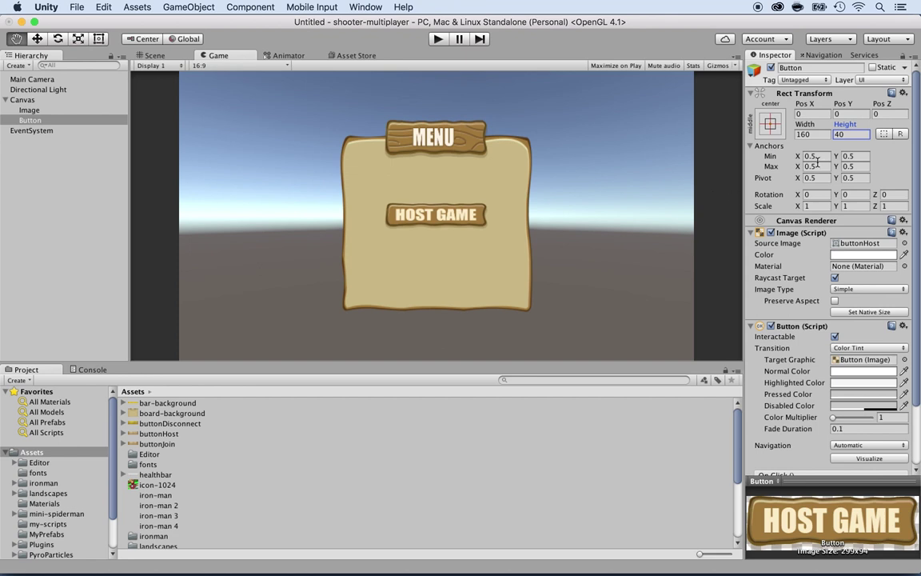
pyautogui.click(806, 134)
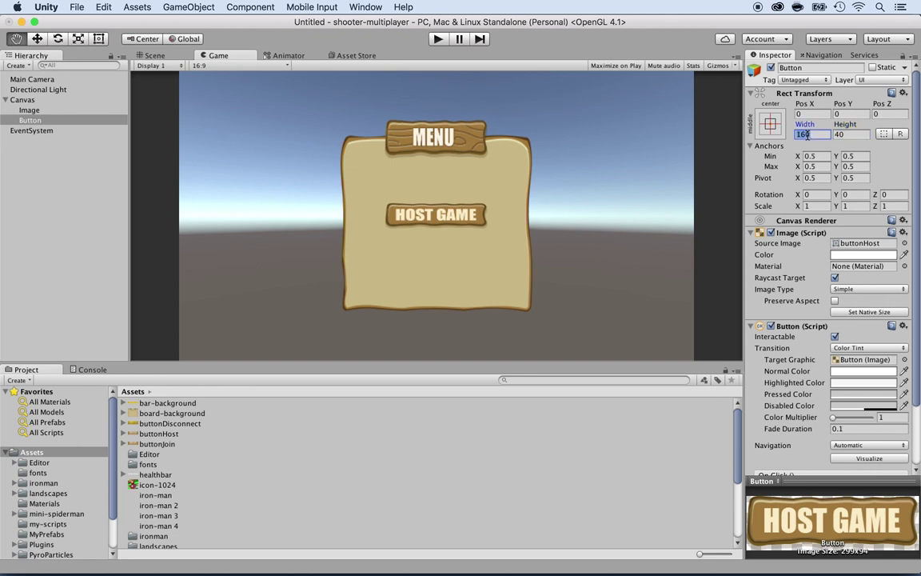
pyautogui.write('240')
pyautogui.press('Tab')
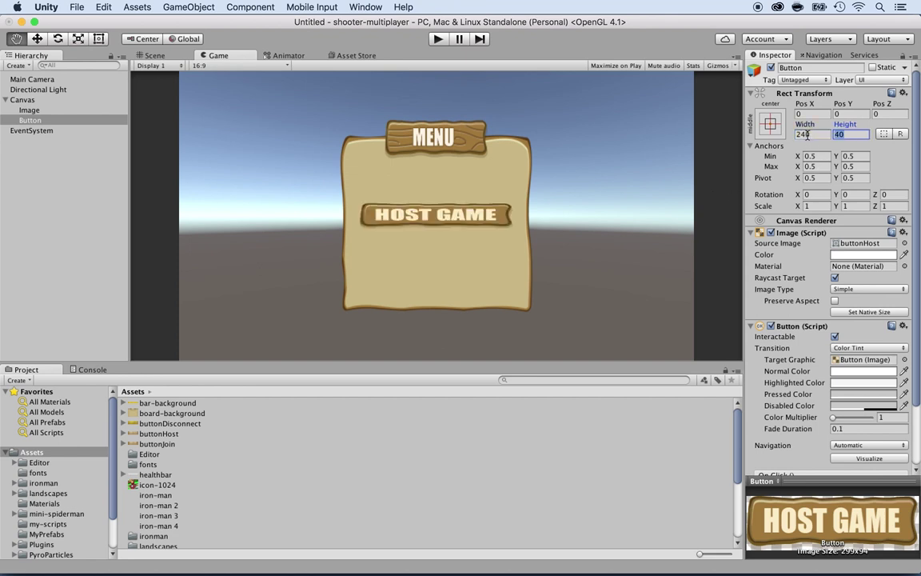
pyautogui.write('70')
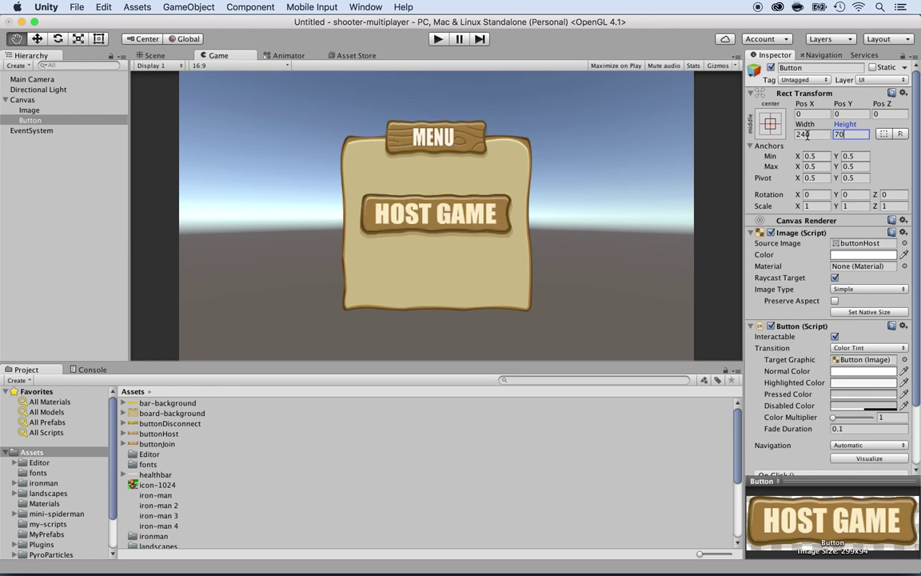
pyautogui.press('BackSpace')
pyautogui.press('BackSpace')
pyautogui.write('60')
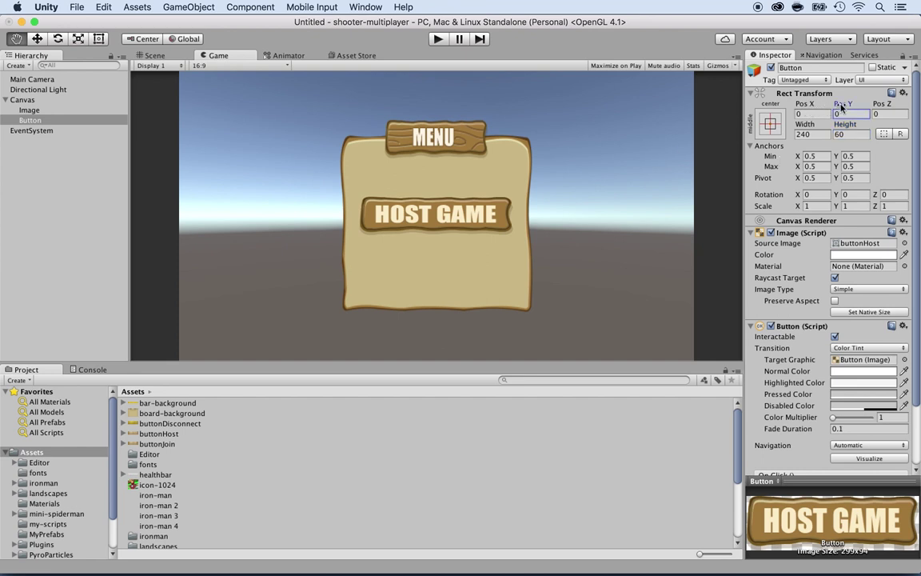
# Raise the HOST GAME button to Pos Y 50 on the board
pyautogui.moveTo(842, 104); pyautogui.dragTo(919, 104)
pyautogui.moveTo(755, 103); pyautogui.dragTo(769, 104)
pyautogui.click(843, 107)
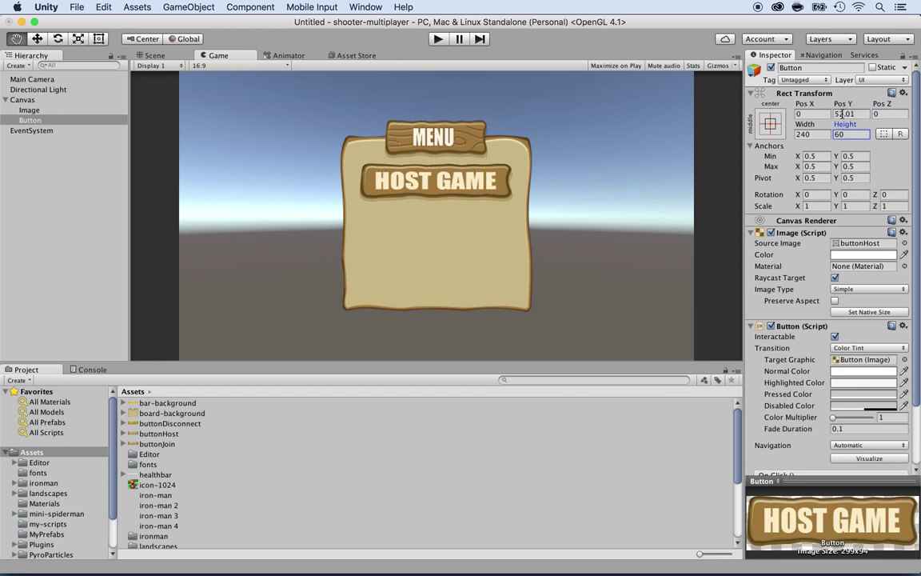
pyautogui.write('50')
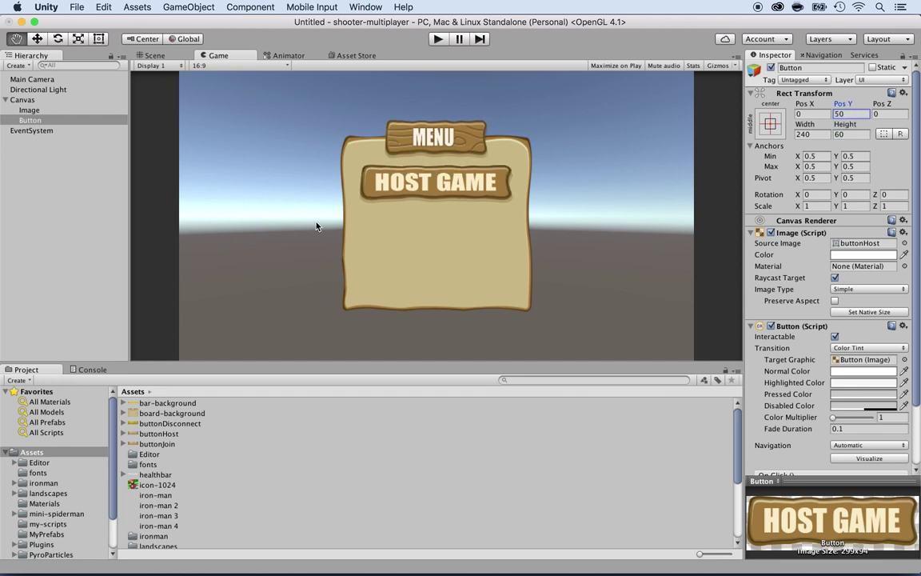
# Rename the Button object to ButtonHost
pyautogui.click(30, 120)
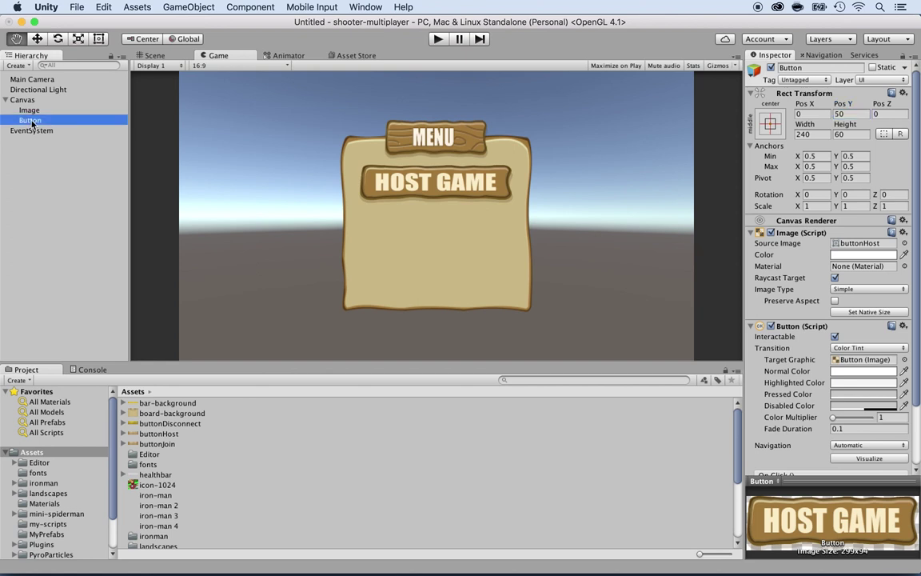
pyautogui.write('ButtonHost')
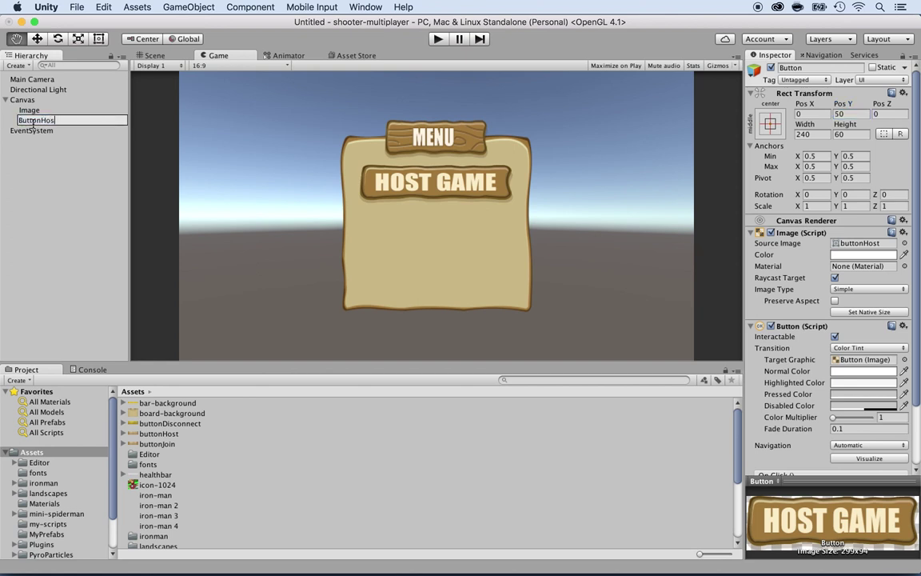
pyautogui.press('Return')
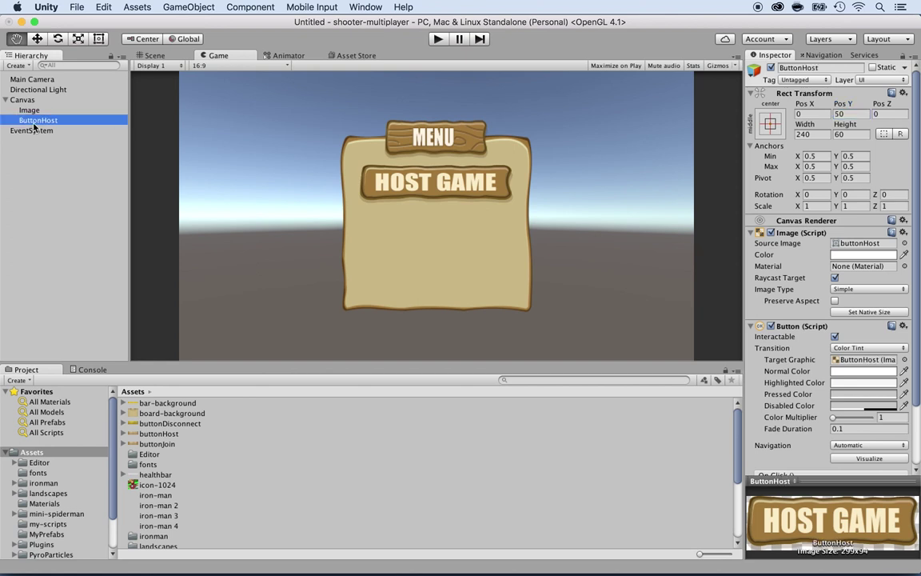
# Undo an accidental EventSystem duplicate and reselect ButtonHost
pyautogui.rightClick(33, 125)
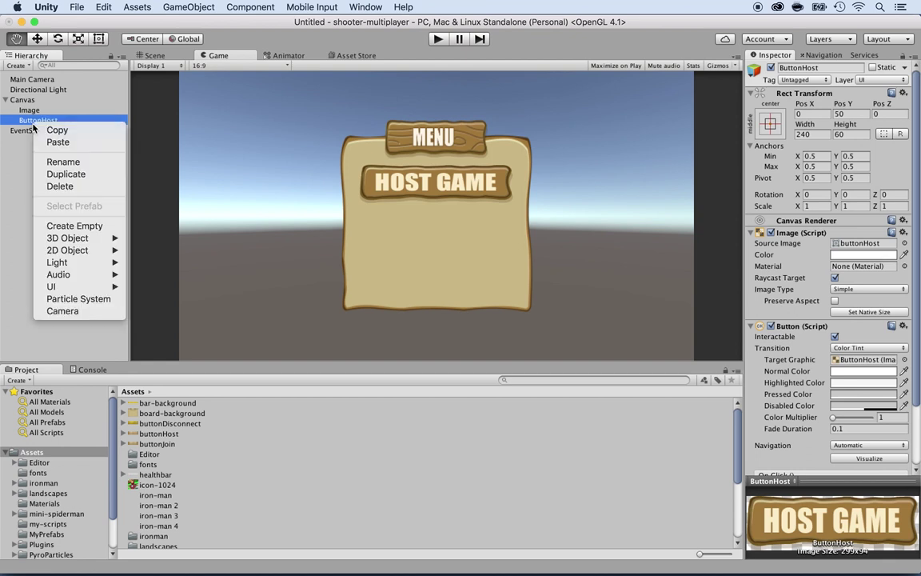
pyautogui.click(51, 174)
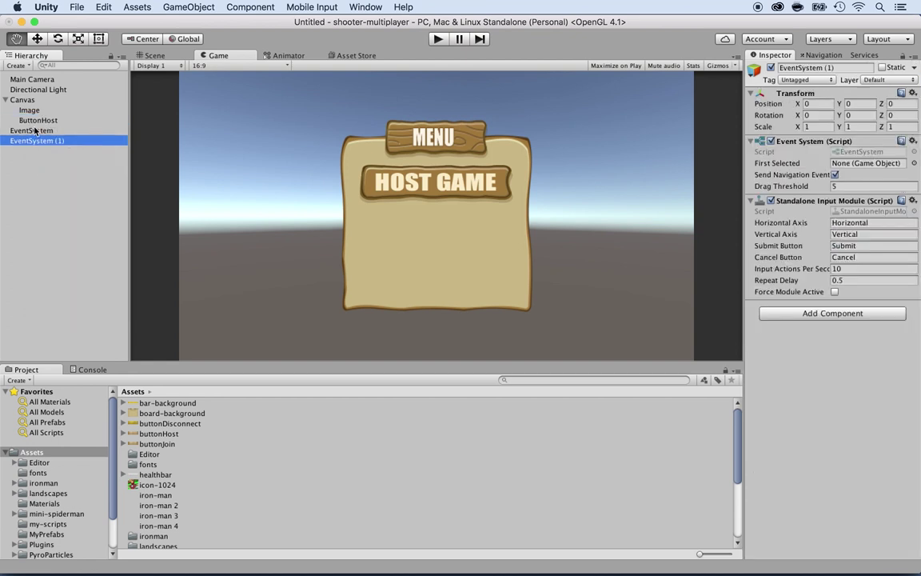
pyautogui.press('super+z')
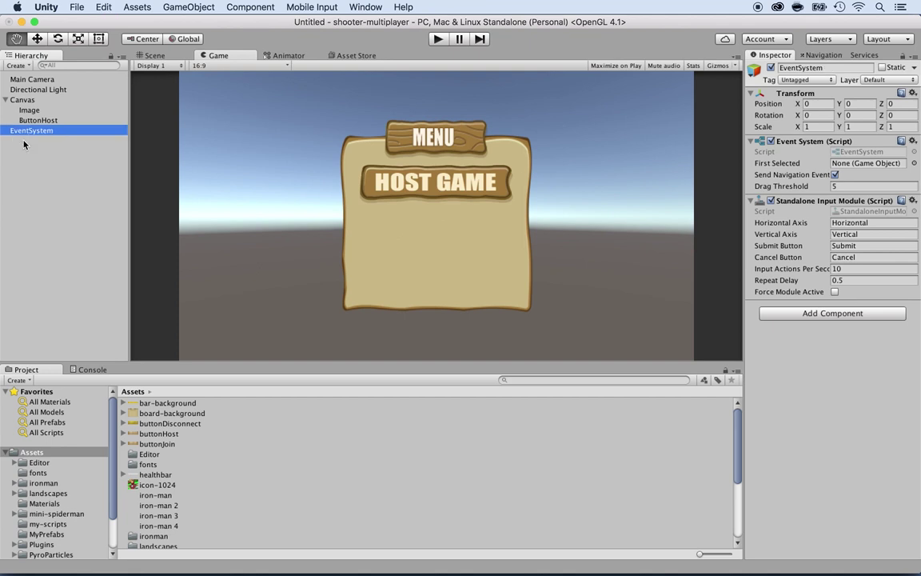
pyautogui.click(30, 120)
pyautogui.rightClick(32, 122)
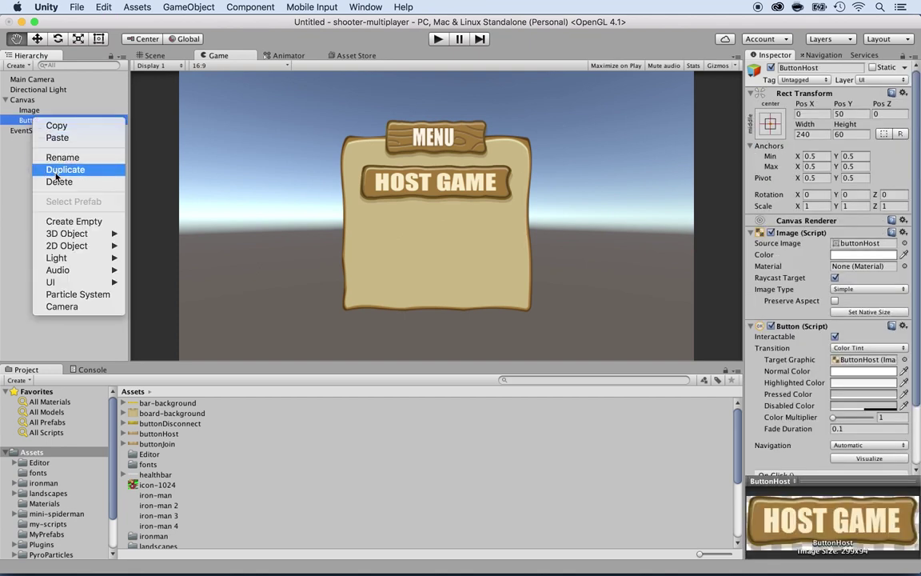
# Duplicate ButtonHost and rename the copy ButtonJoin
pyautogui.click(51, 165)
pyautogui.click(39, 130)
pyautogui.press('Right')
pyautogui.press('BackSpace')
pyautogui.press('BackSpace')
pyautogui.press('BackSpace')
pyautogui.press('BackSpace')
pyautogui.press('BackSpace')
pyautogui.press('BackSpace')
pyautogui.press('BackSpace')
pyautogui.press('BackSpace')
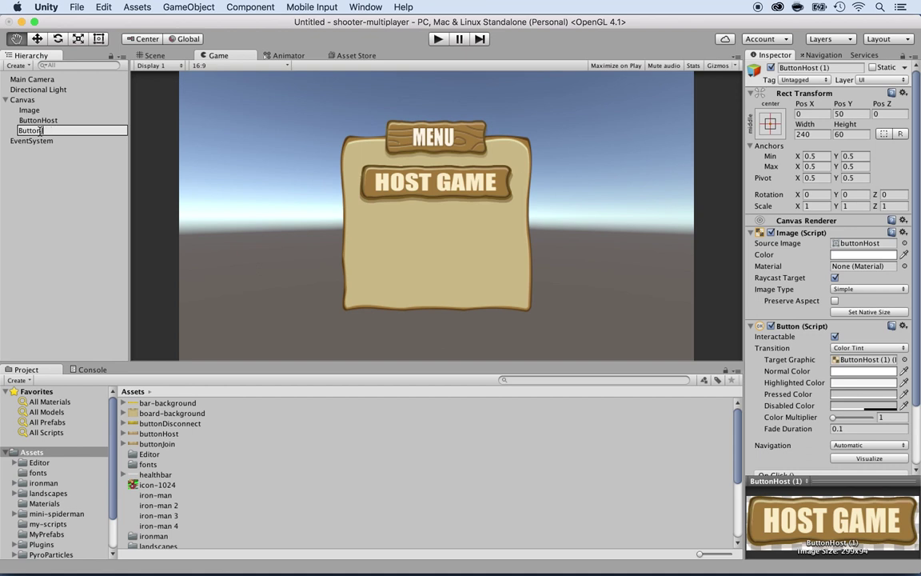
pyautogui.write('Join')
pyautogui.press('Return')
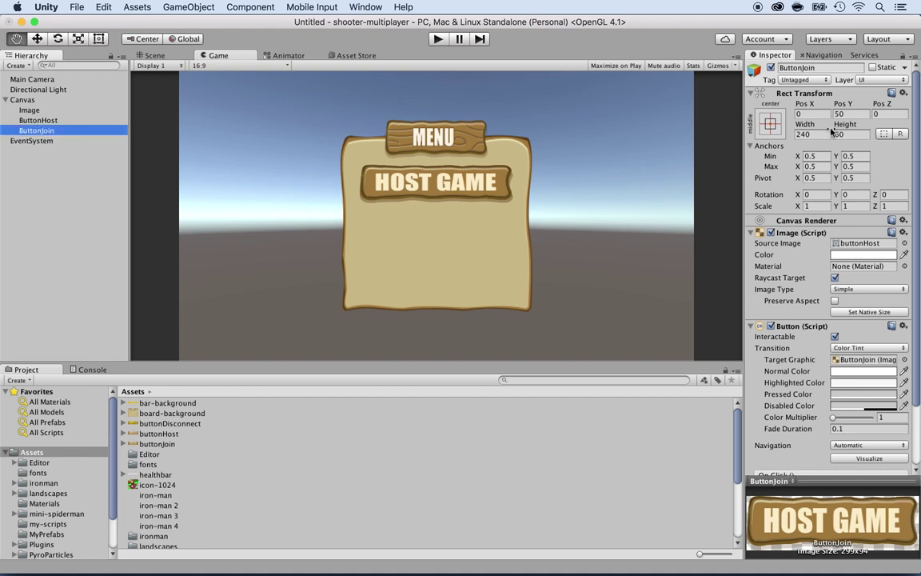
# Move ButtonJoin to Pos Y -40 and give it the buttonJoin sprite
pyautogui.moveTo(843, 103); pyautogui.dragTo(592, 130)
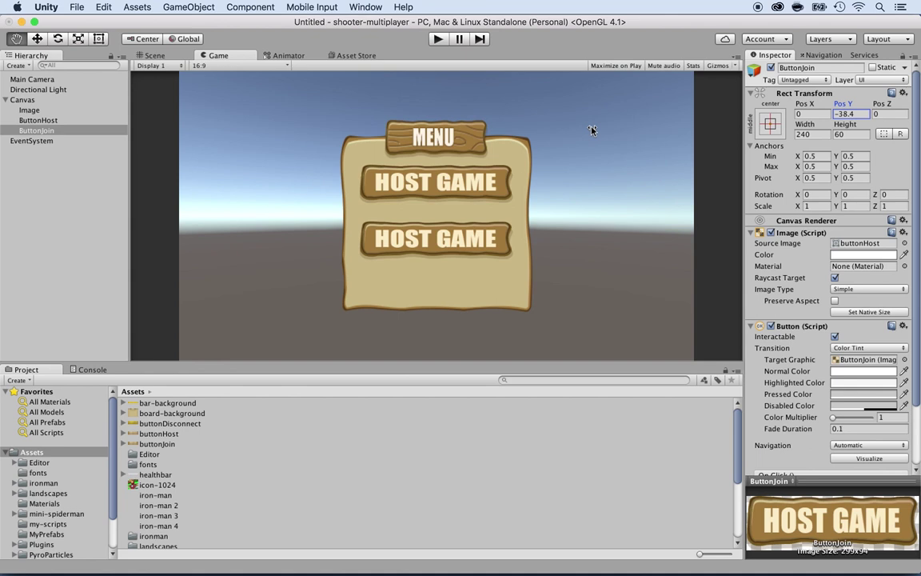
pyautogui.doubleClick(851, 113)
pyautogui.press('BackSpace')
pyautogui.write('-40')
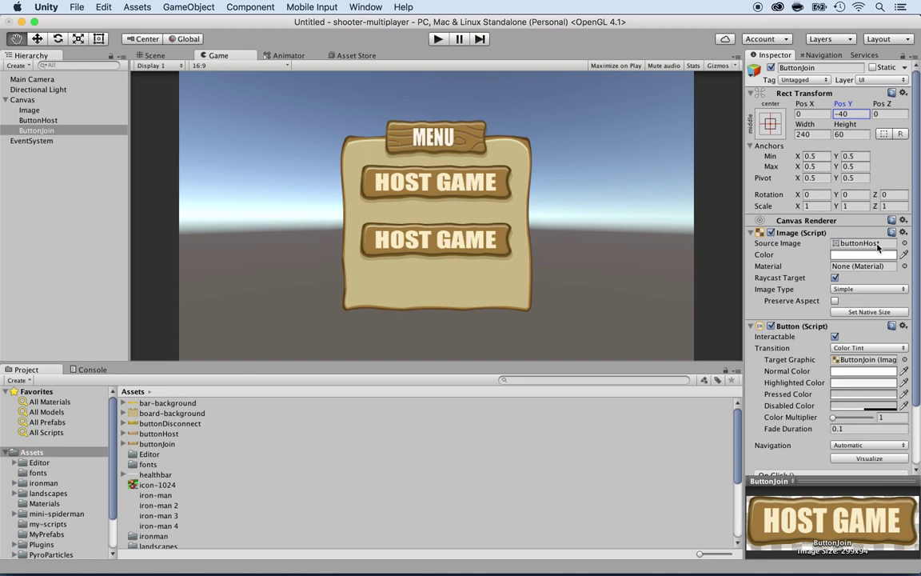
pyautogui.click(905, 243)
pyautogui.doubleClick(489, 315)
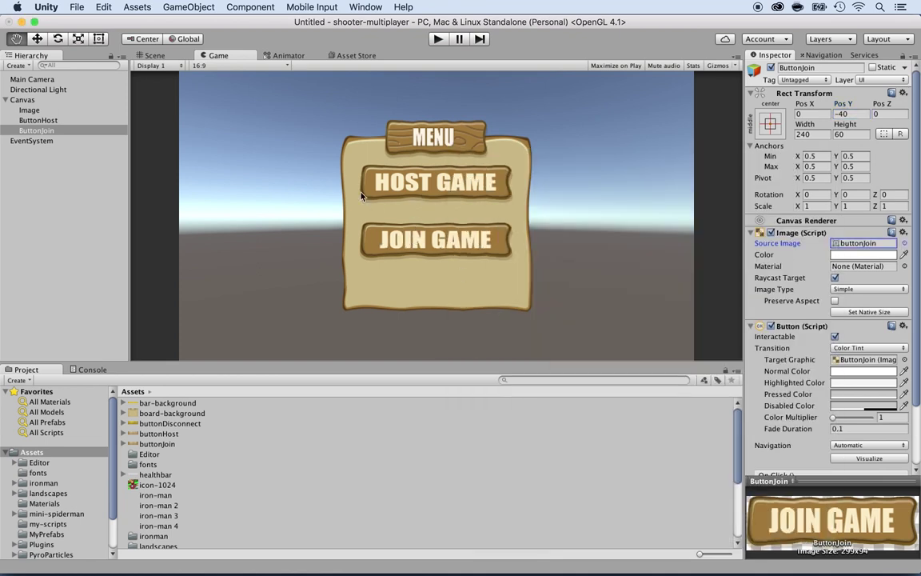
# In the my-scripts folder, create a C# script named NetworkManagerMainMenu
pyautogui.scroll(-5, 796, 342)
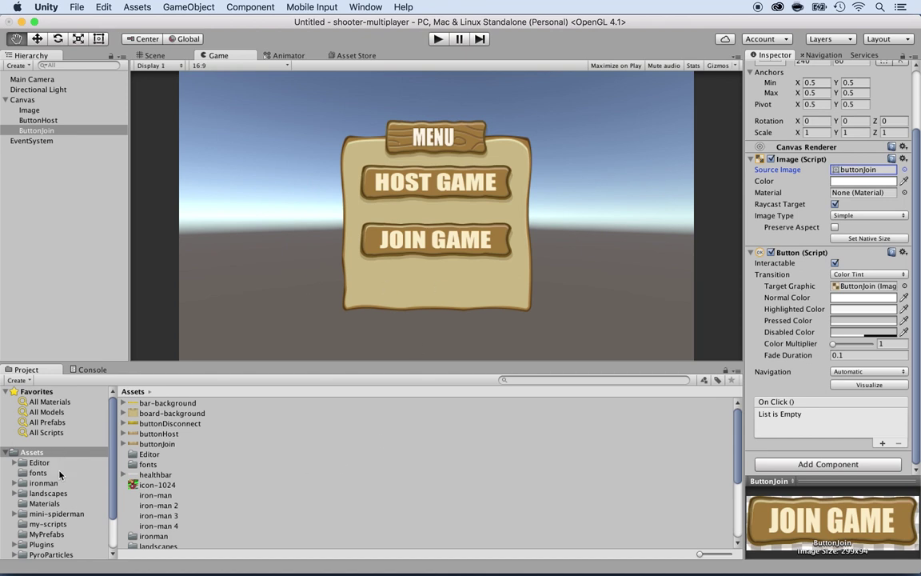
pyautogui.click(56, 524)
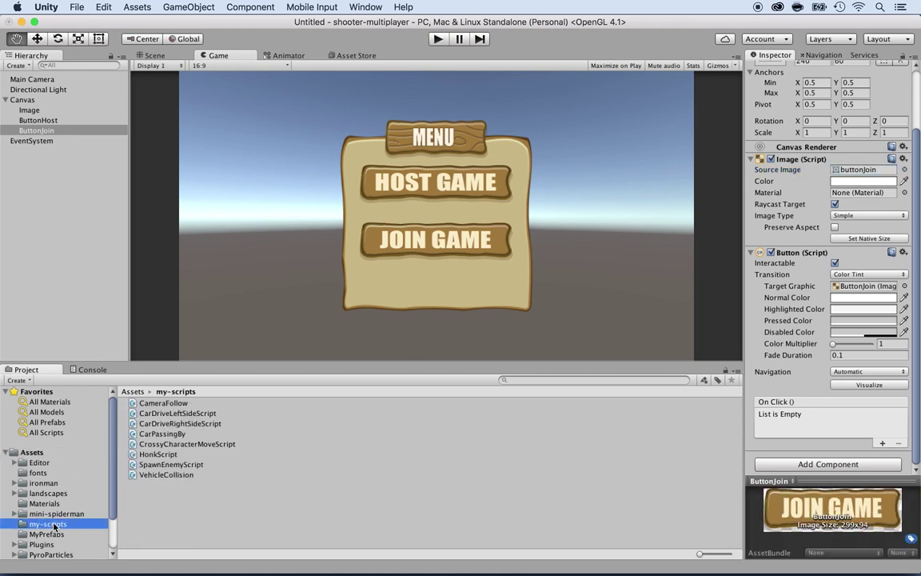
pyautogui.rightClick(174, 527)
pyautogui.moveTo(263, 346)
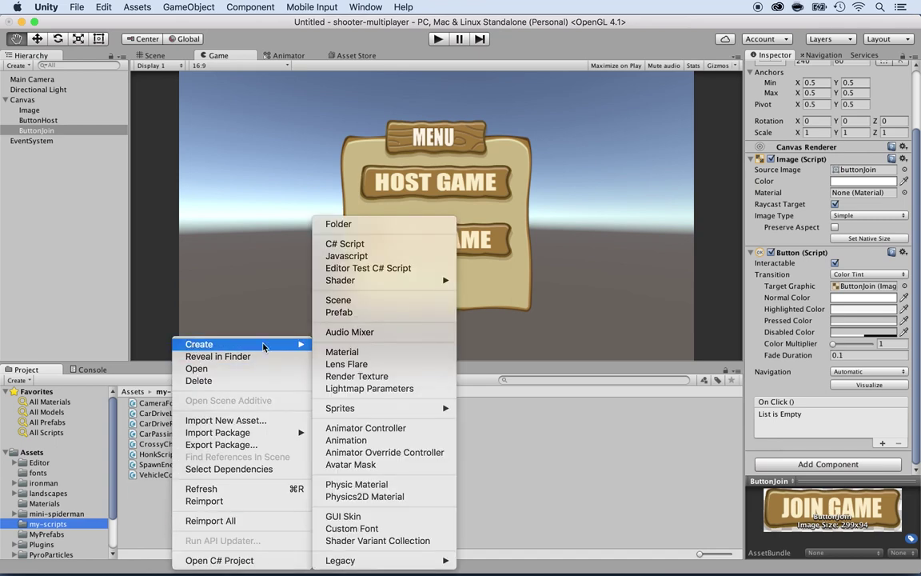
pyautogui.click(343, 243)
pyautogui.write('N')
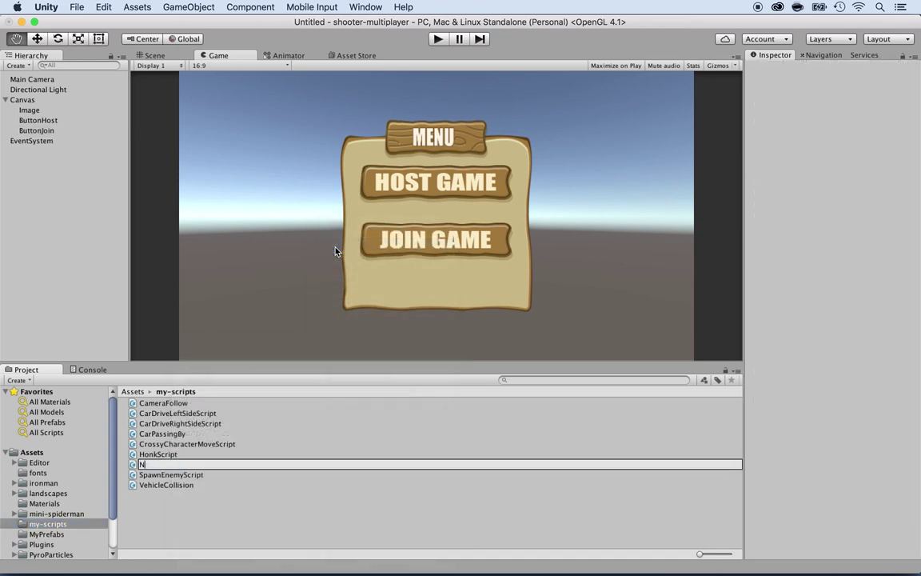
pyautogui.write('etworkManagerMainMenu')
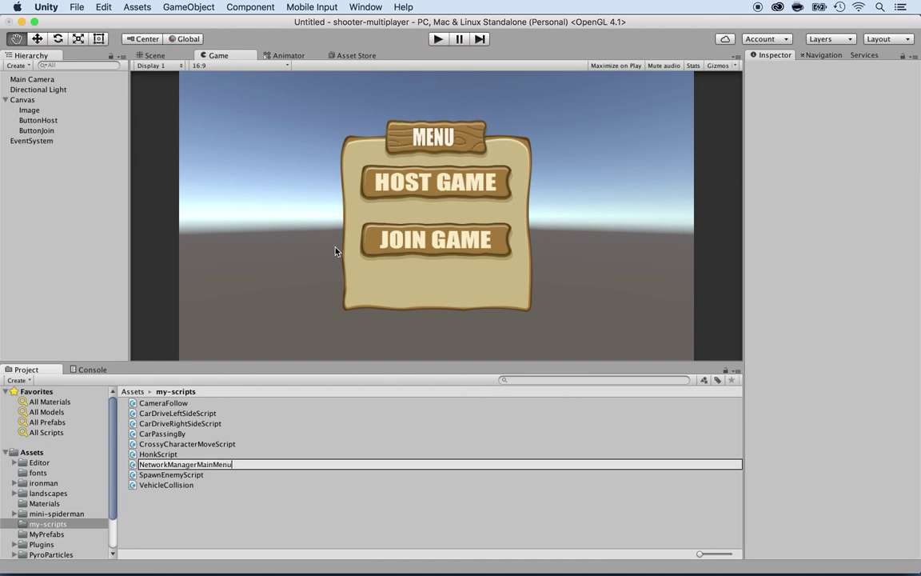
pyautogui.press('Return')
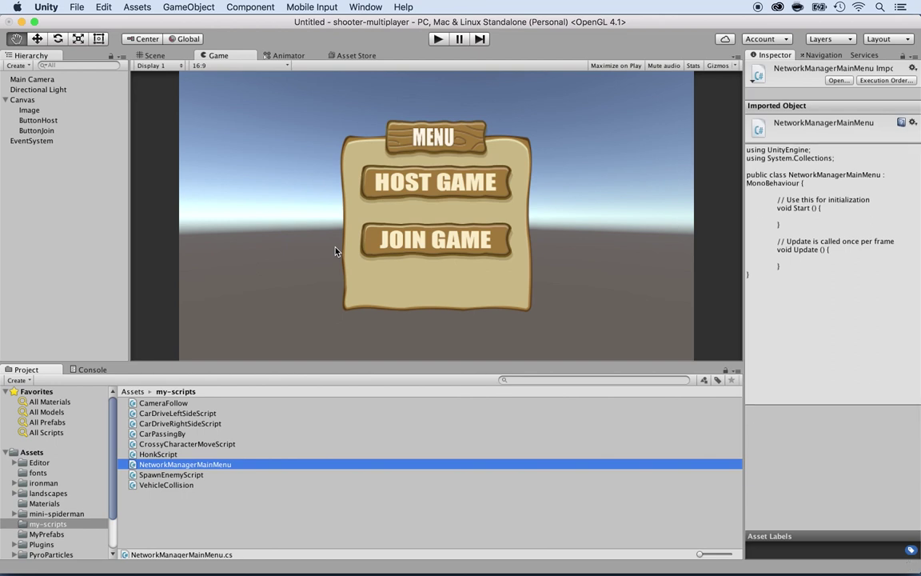
# Open NetworkManagerMainMenu in MonoDevelop and add 'using UnityEngine.Networking;' below the existing imports
pyautogui.doubleClick(199, 465)
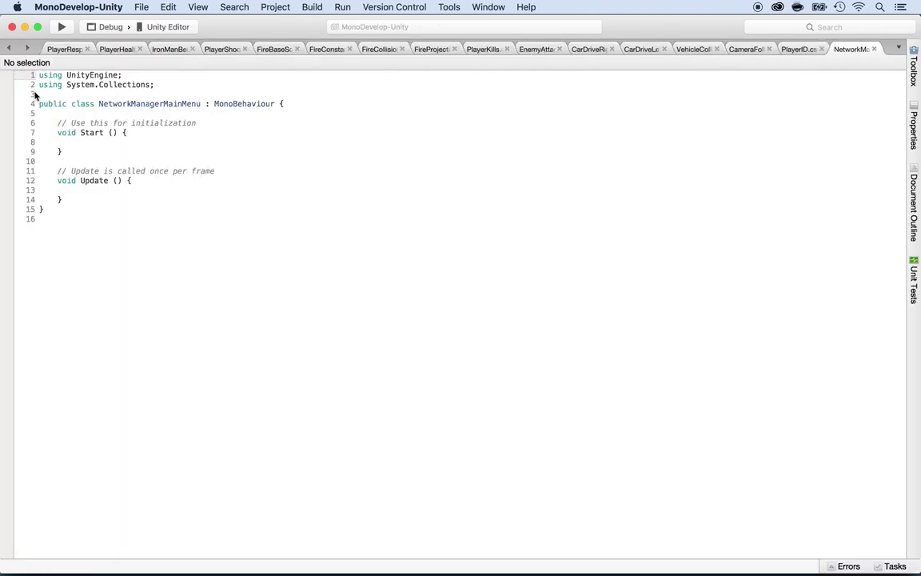
pyautogui.click(160, 84)
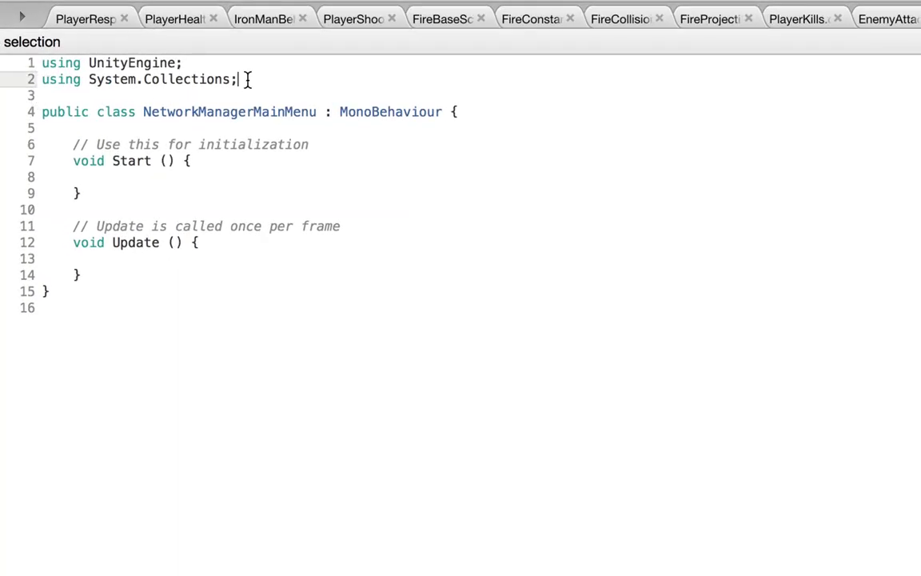
pyautogui.press('Return')
pyautogui.write('using Unity')
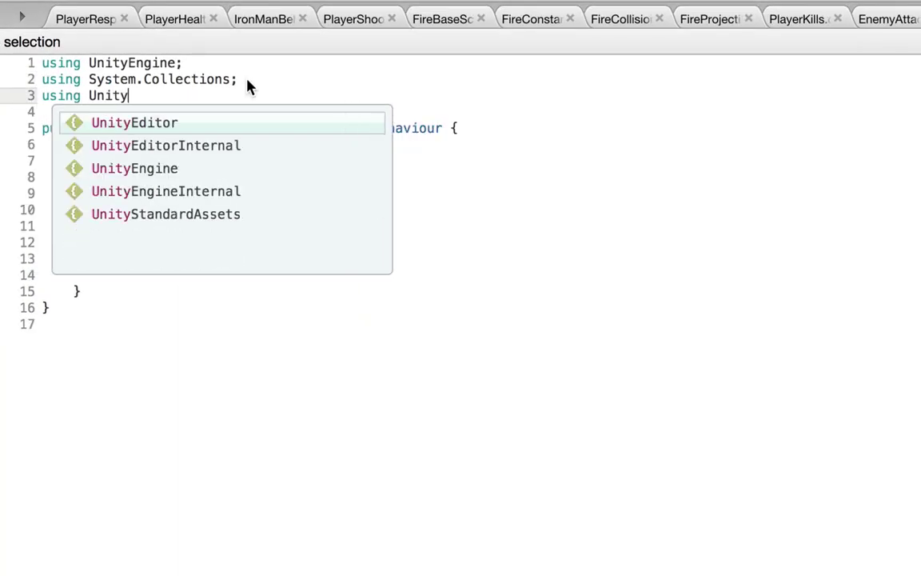
pyautogui.write('E')
pyautogui.press('Down')
pyautogui.press('Down')
pyautogui.press('Return')
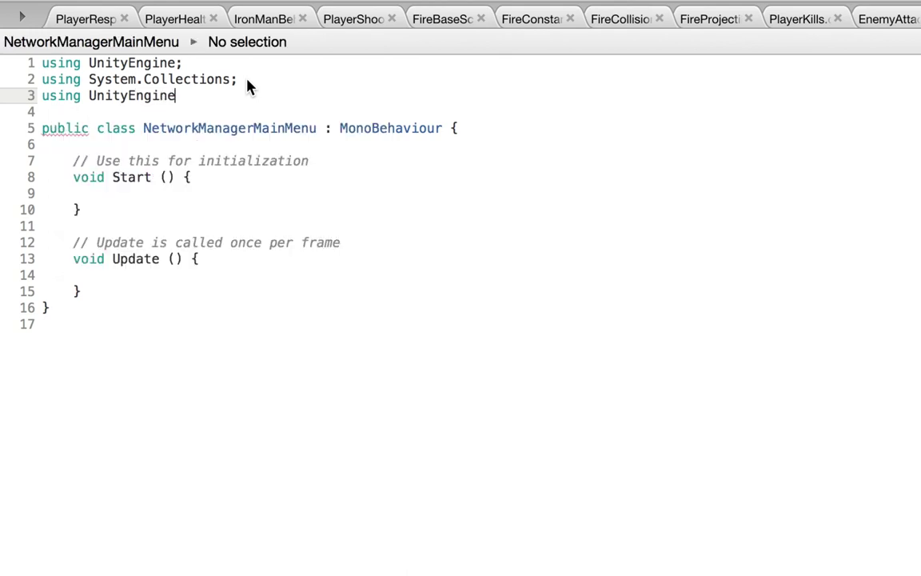
pyautogui.write('.Ne')
pyautogui.press('Return')
pyautogui.write(';')
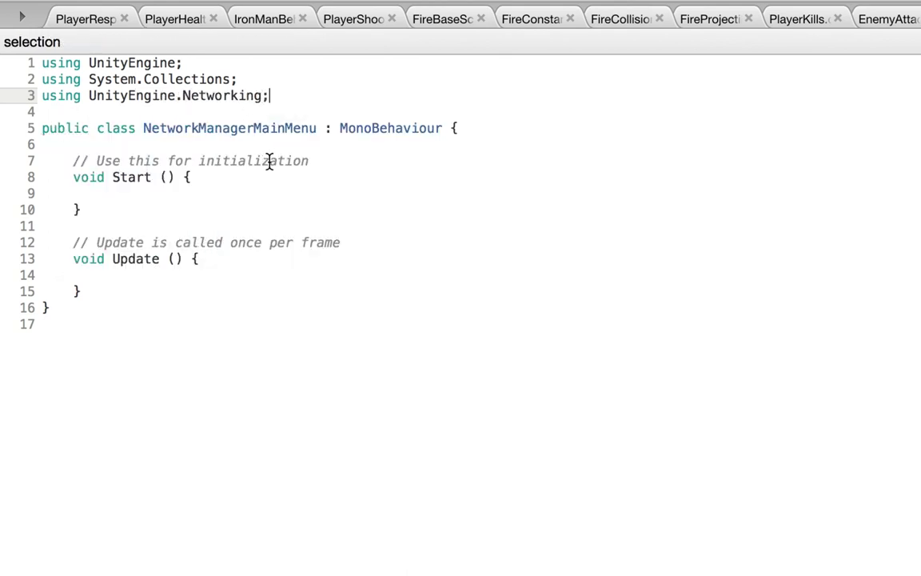
# Change the class's base from MonoBehaviour to NetworkManager, then select the default Start and Update methods
pyautogui.click(368, 132)
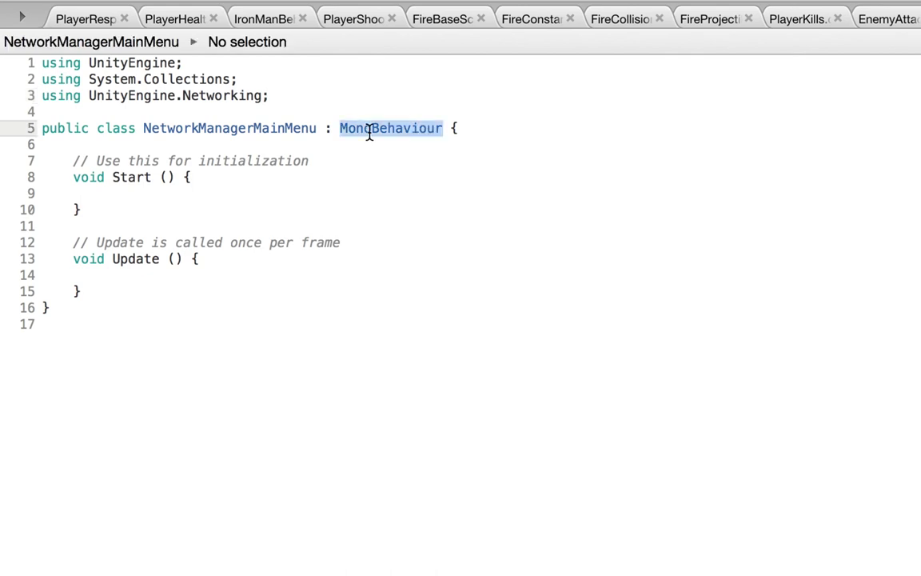
pyautogui.press('BackSpace')
pyautogui.write('Net')
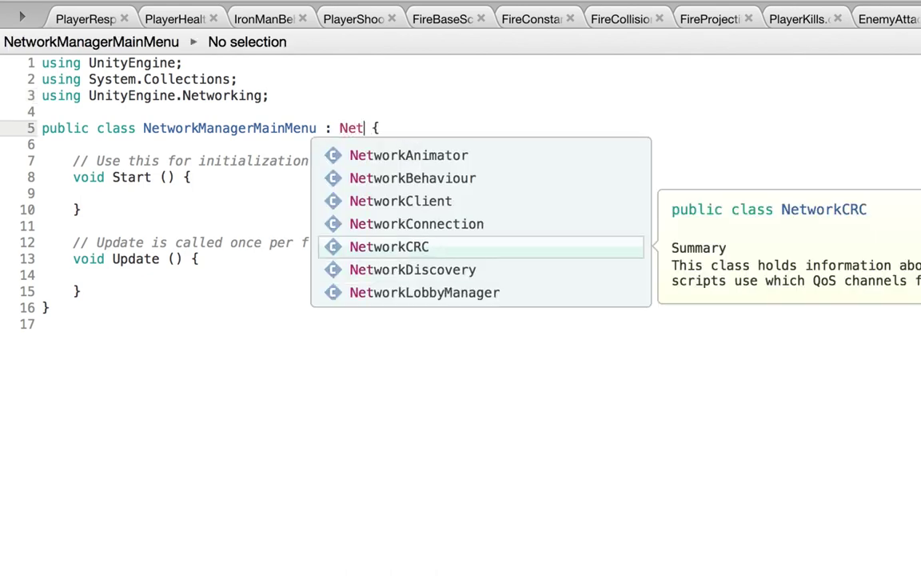
pyautogui.write('workMan')
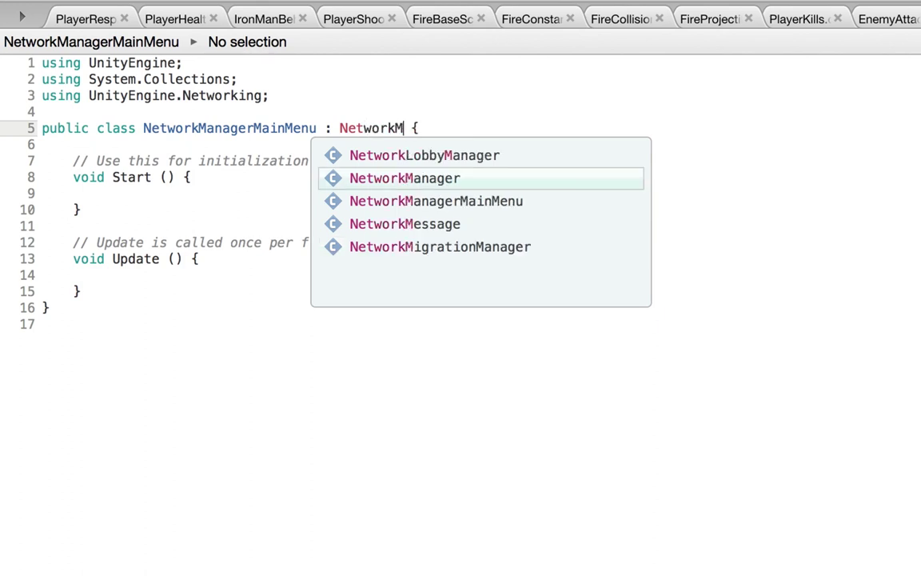
pyautogui.press('Return')
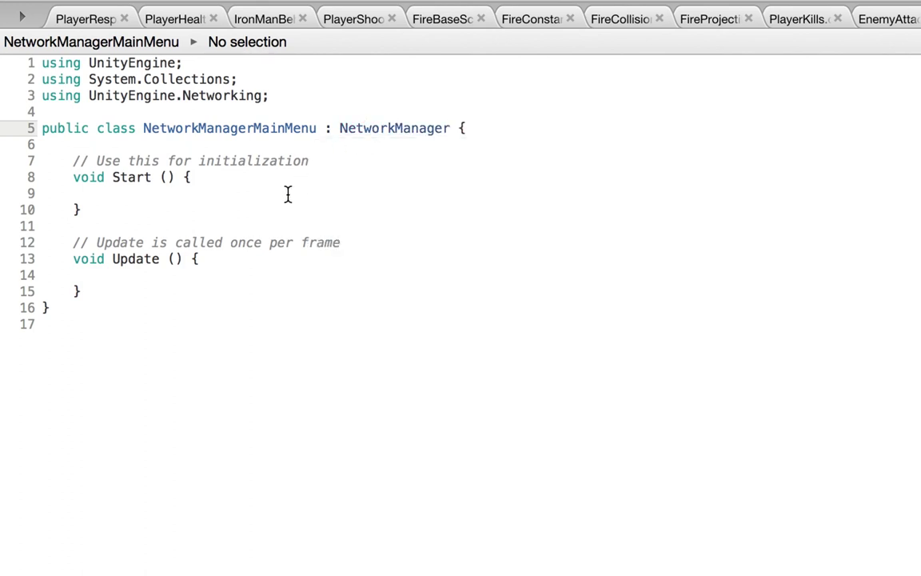
pyautogui.moveTo(106, 293); pyautogui.dragTo(70, 143)
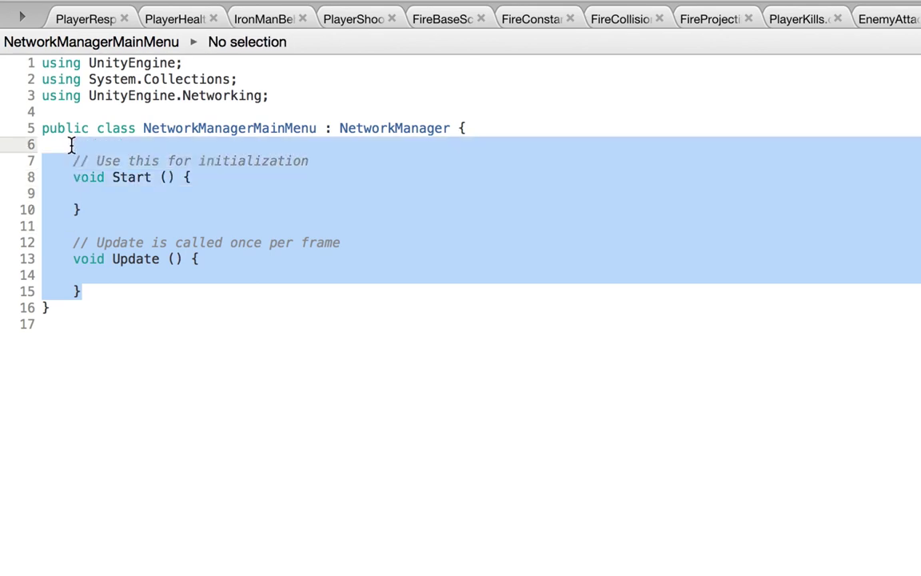
# Replace the Start and Update methods with a 'void OnLevelWasLoaded(int level)' declaration
pyautogui.press('BackSpace')
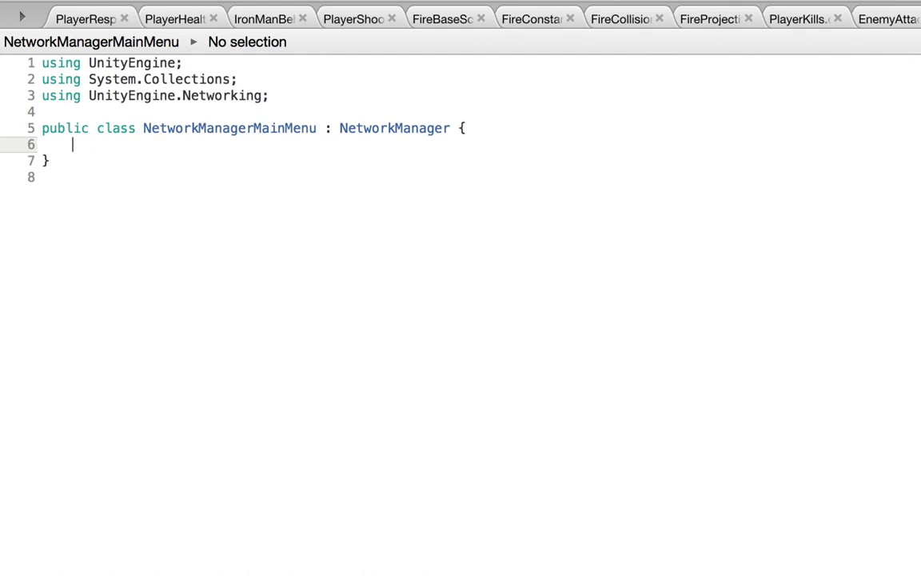
pyautogui.write('if')
pyautogui.press('BackSpace')
pyautogui.press('BackSpace')
pyautogui.press('Return')
pyautogui.write('void On')
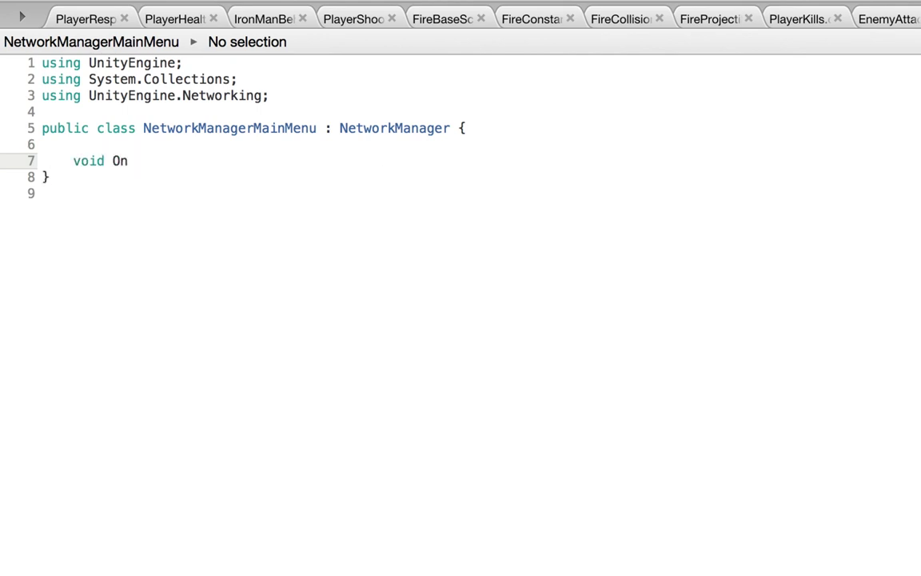
pyautogui.write('LevelWasL')
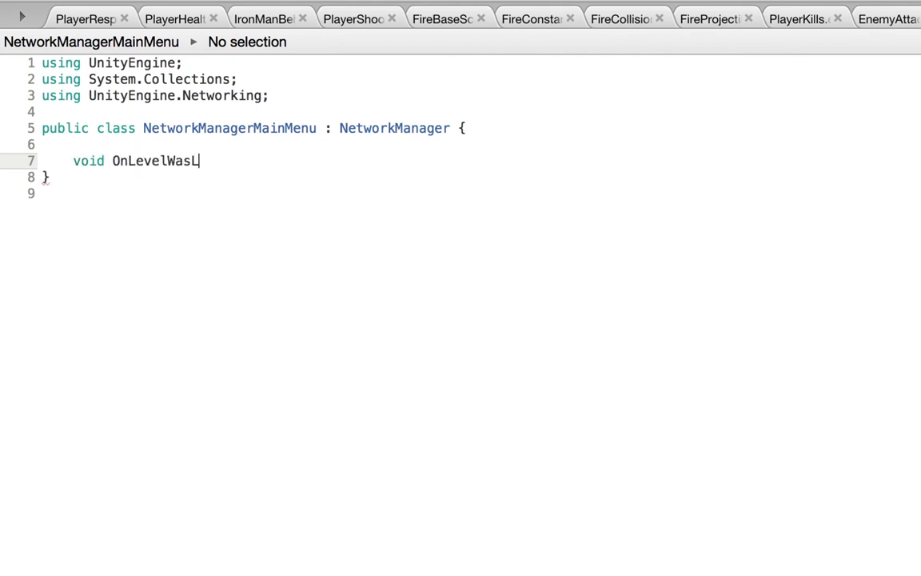
pyautogui.write('oaded(int level')
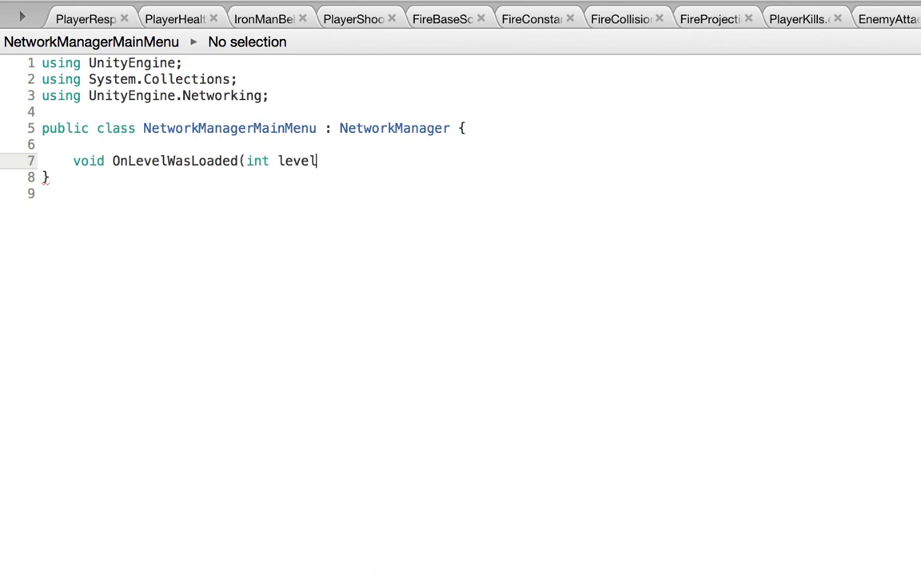
pyautogui.write(')')
# Label the method '// unity method', give it an empty { } body, and return to Unity
pyautogui.click(72, 144)
pyautogui.press('Return')
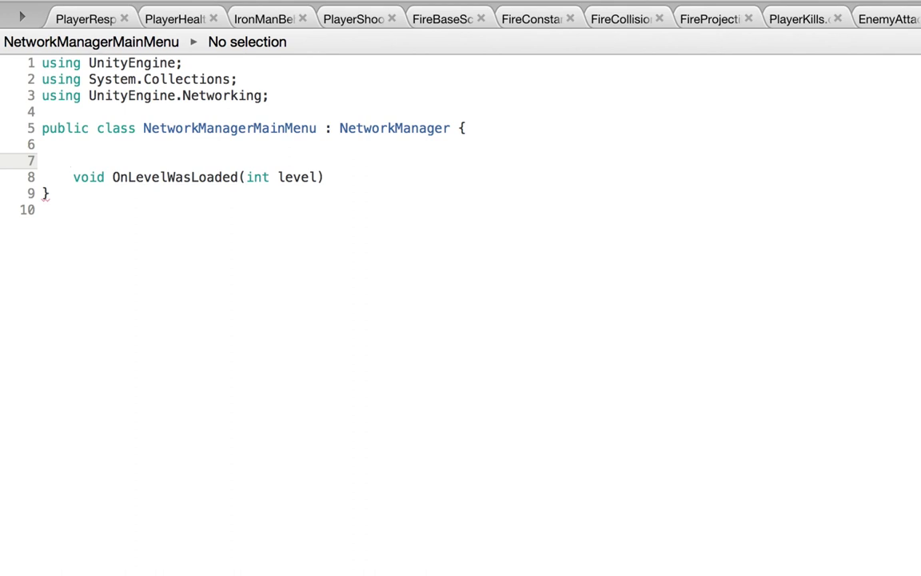
pyautogui.write('// unity method')
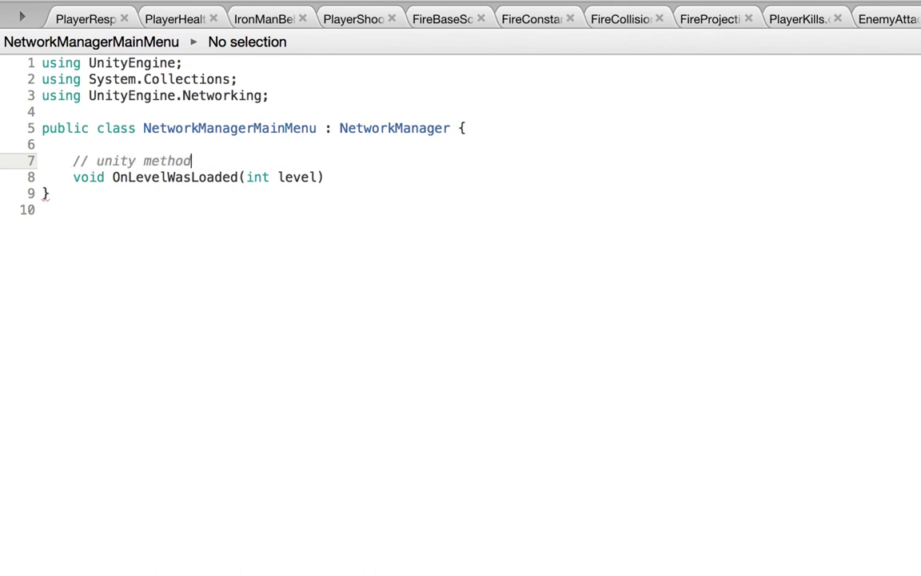
pyautogui.click(336, 176)
pyautogui.write('{')
pyautogui.press('Return')
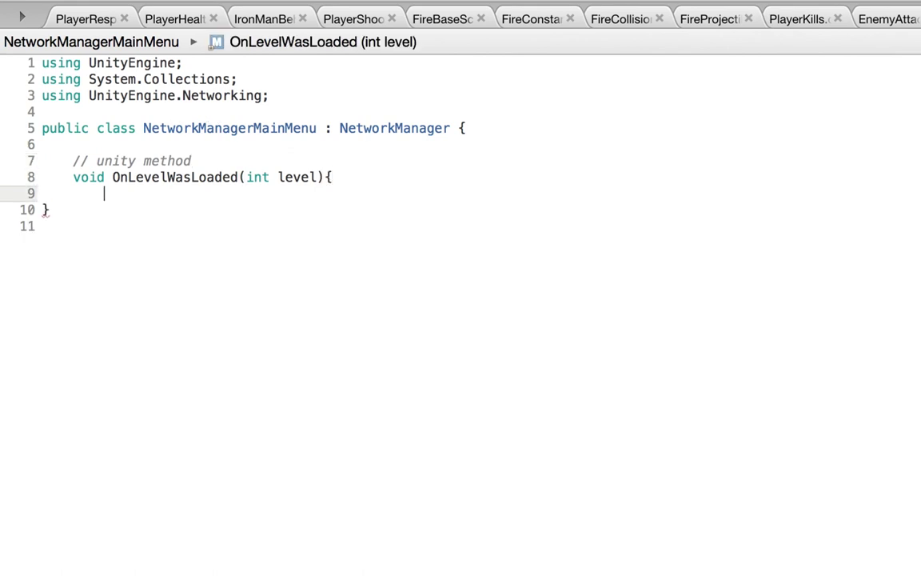
pyautogui.write('}')
pyautogui.press('super+Tab')
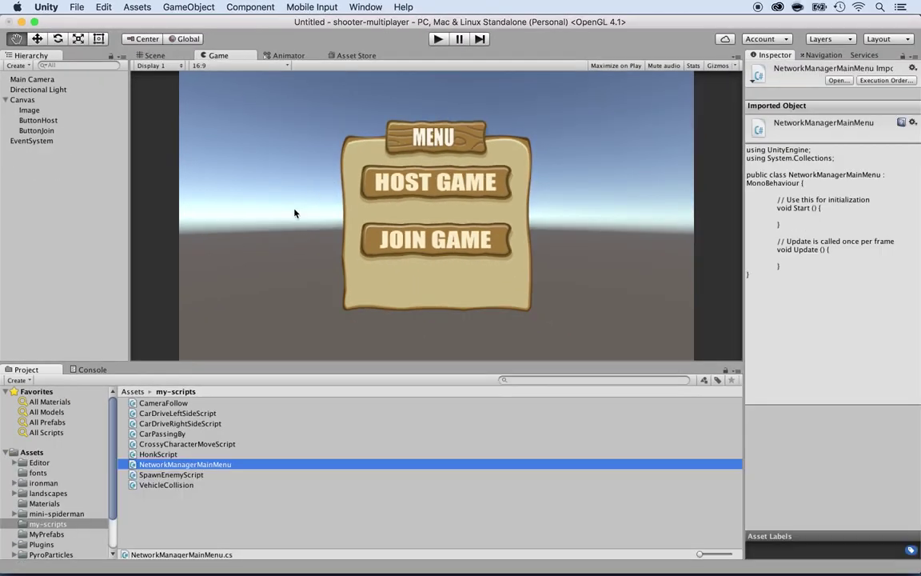
# Save the current scene as 'mainmenu'
pyautogui.press('super+s')
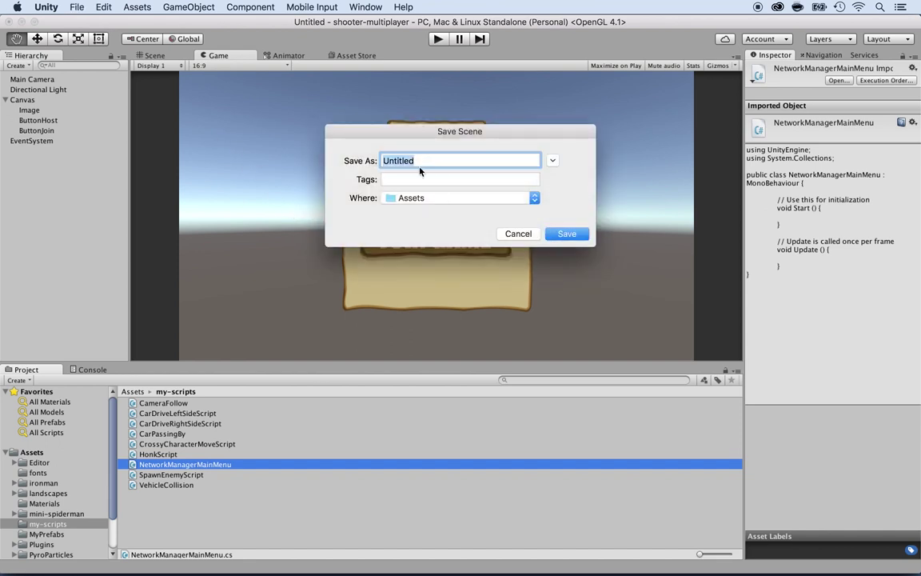
pyautogui.write('mainmenu')
pyautogui.press('Return')
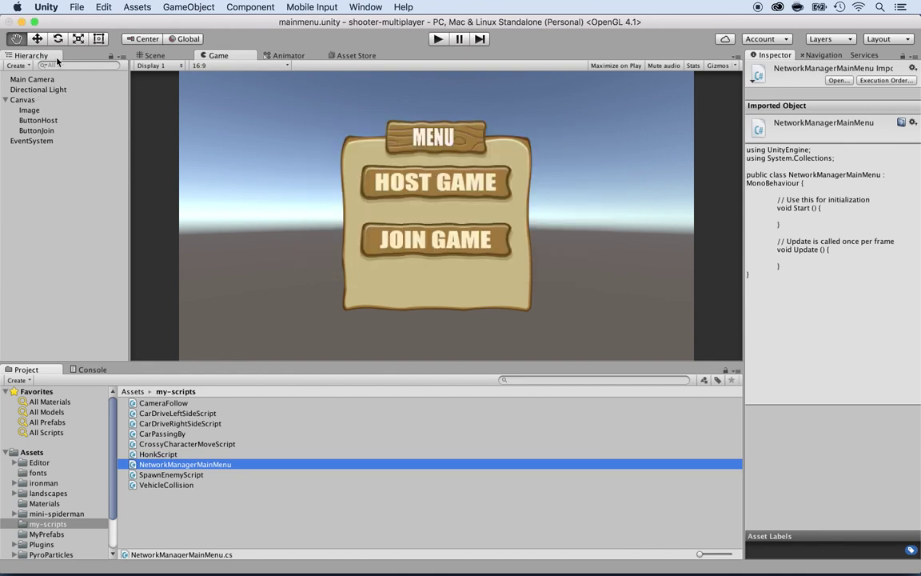
# Add the open mainmenu scene to Build Settings as scene 1, after scene-ironman
pyautogui.click(77, 7)
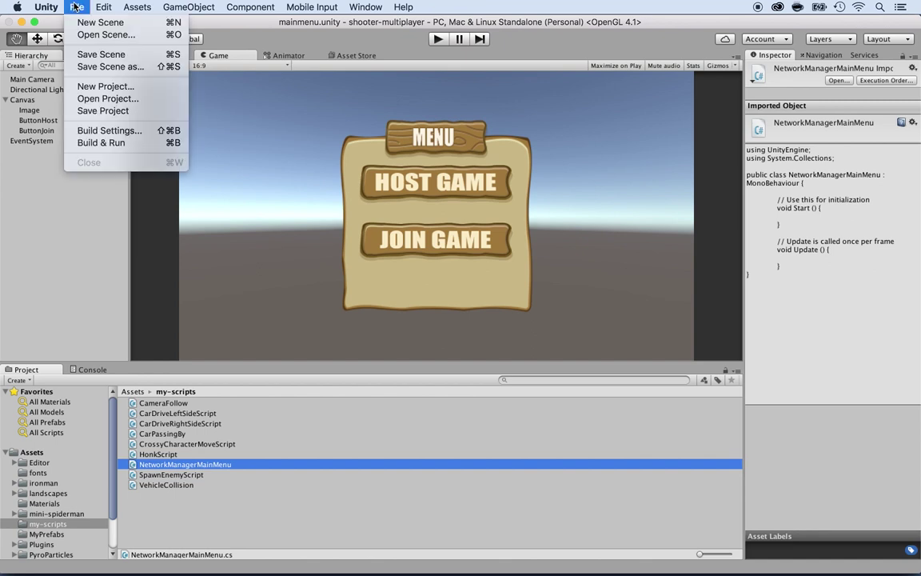
pyautogui.click(109, 130)
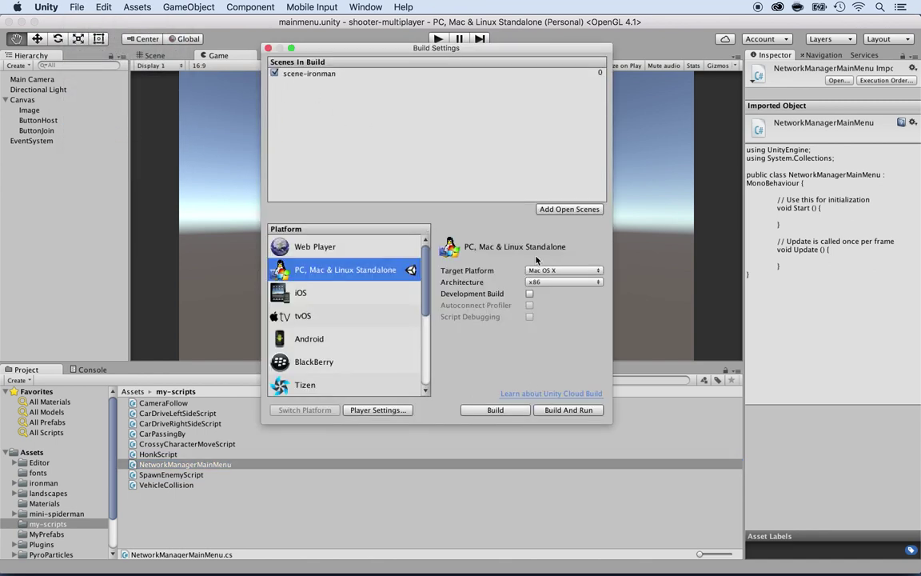
pyautogui.click(547, 210)
pyautogui.click(600, 88)
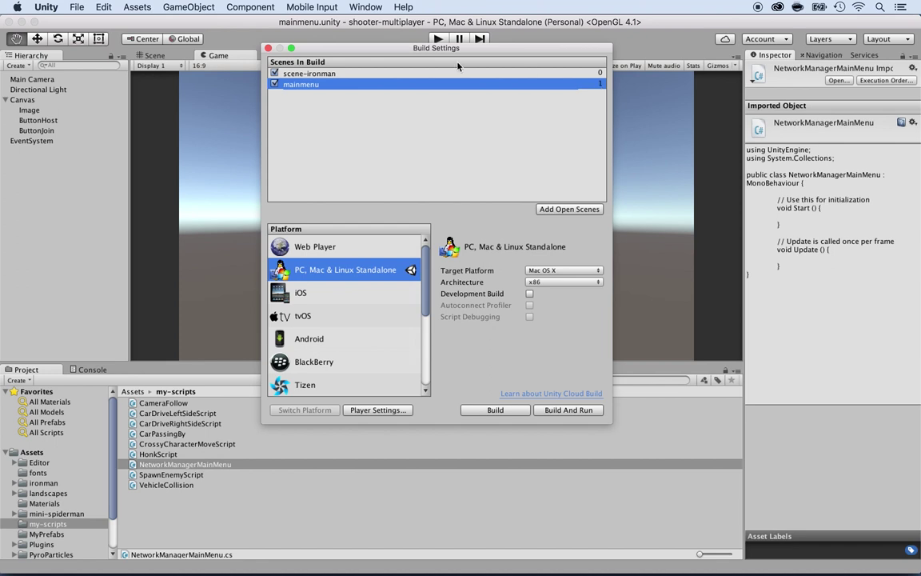
pyautogui.click(269, 48)
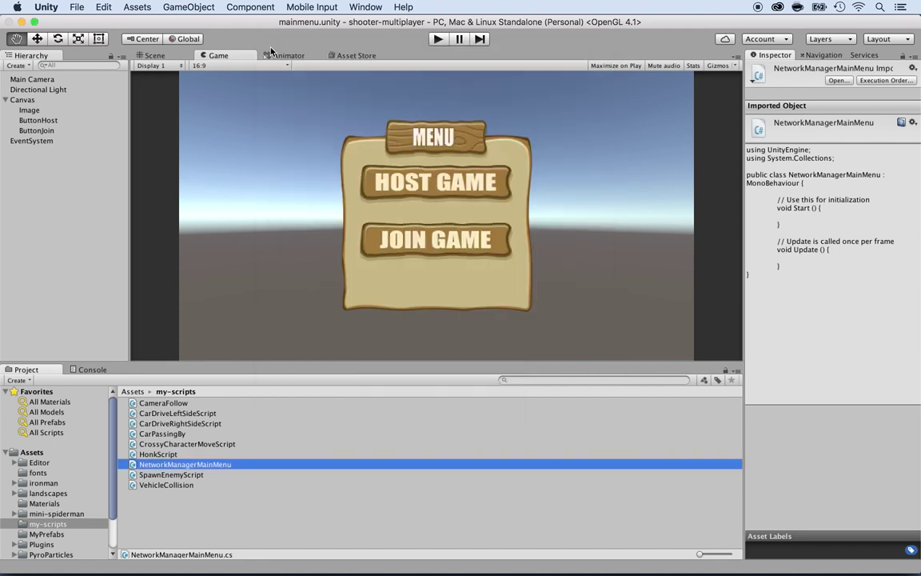
# Back in the script, add an empty 'if (level == 1) { }' block inside OnLevelWasLoaded
pyautogui.press('super+Tab')
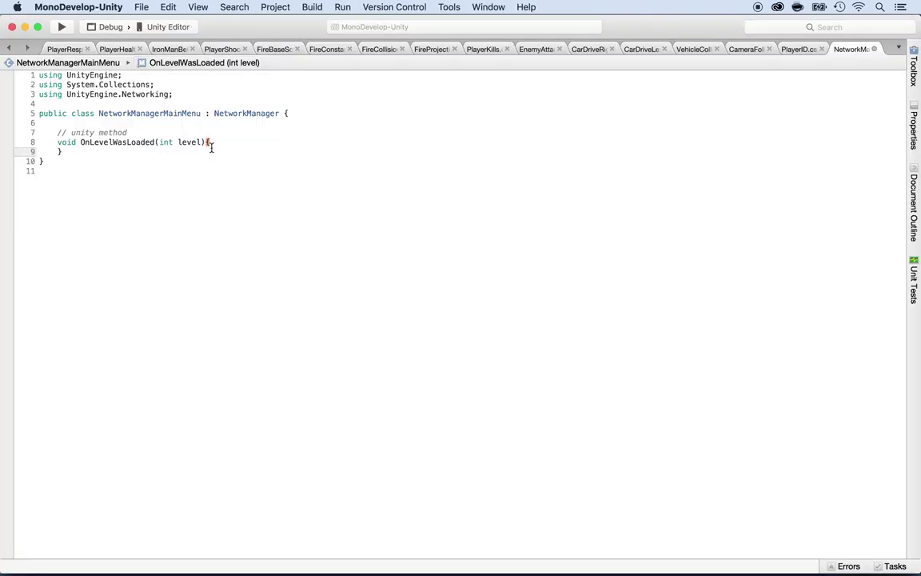
pyautogui.press('Return')
pyautogui.write('if (l')
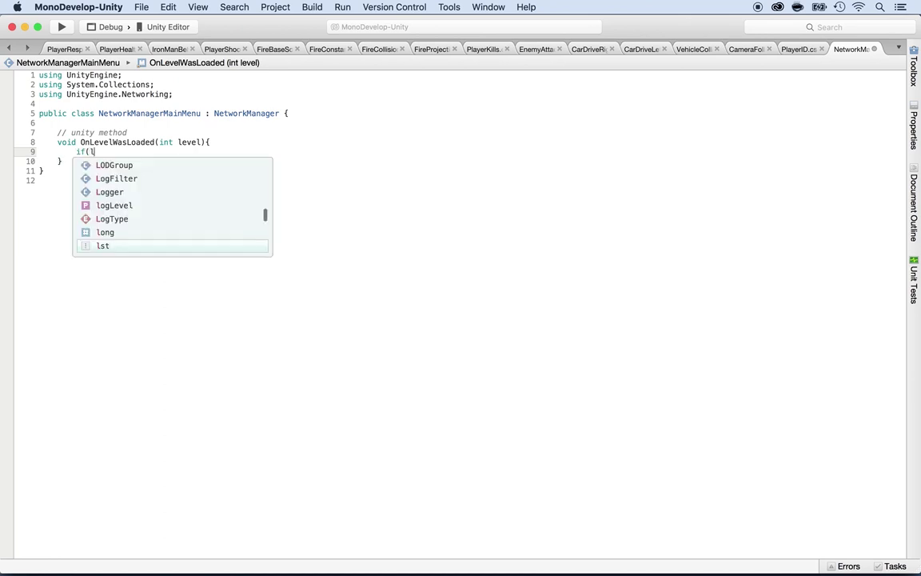
pyautogui.write('evel == ')
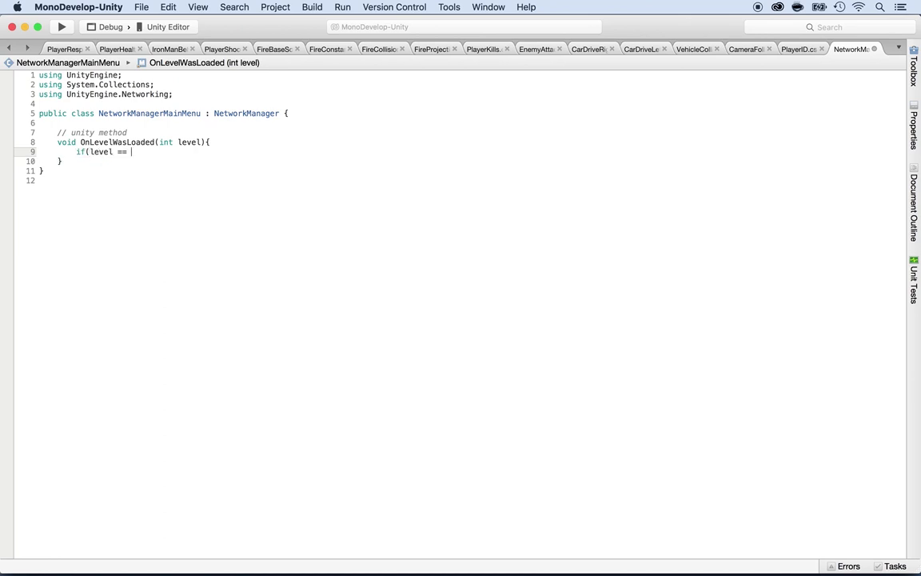
pyautogui.write('1) {')
pyautogui.press('Return')
pyautogui.write('}')
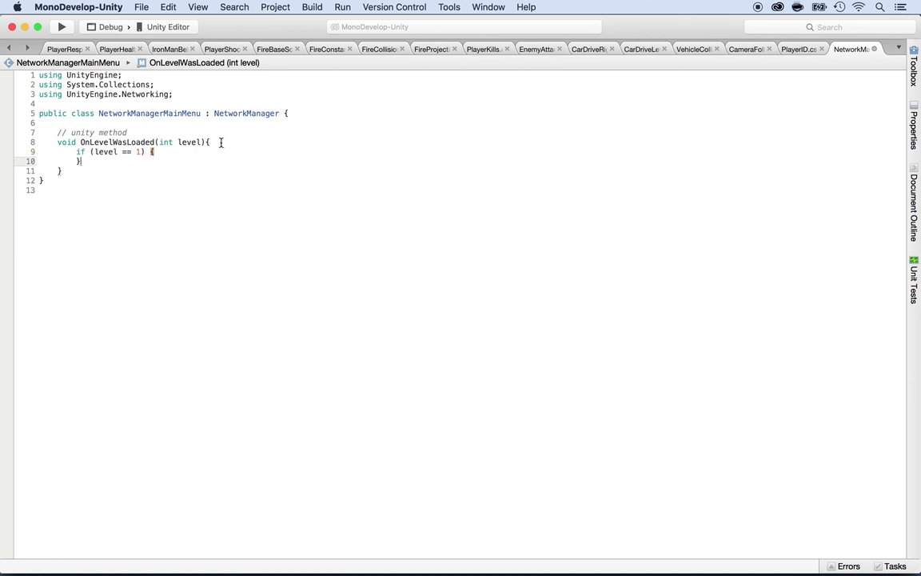